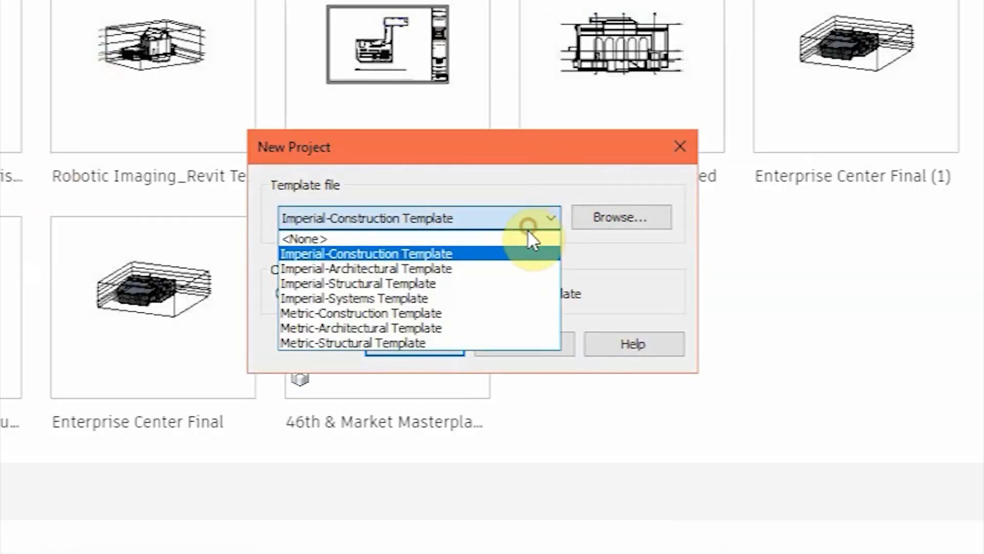
Step: Choose the Imperial-Architectural Template for the new project
left_click(476, 271)
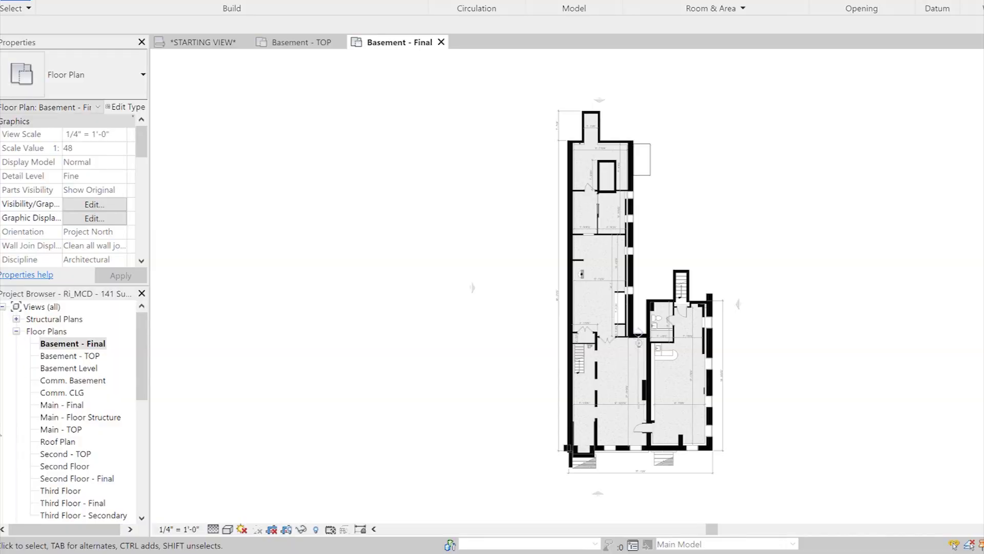
Step: Scroll the Project Browser's floor plans and open the Main - TOP plan
scroll(66, 403, "down", 1)
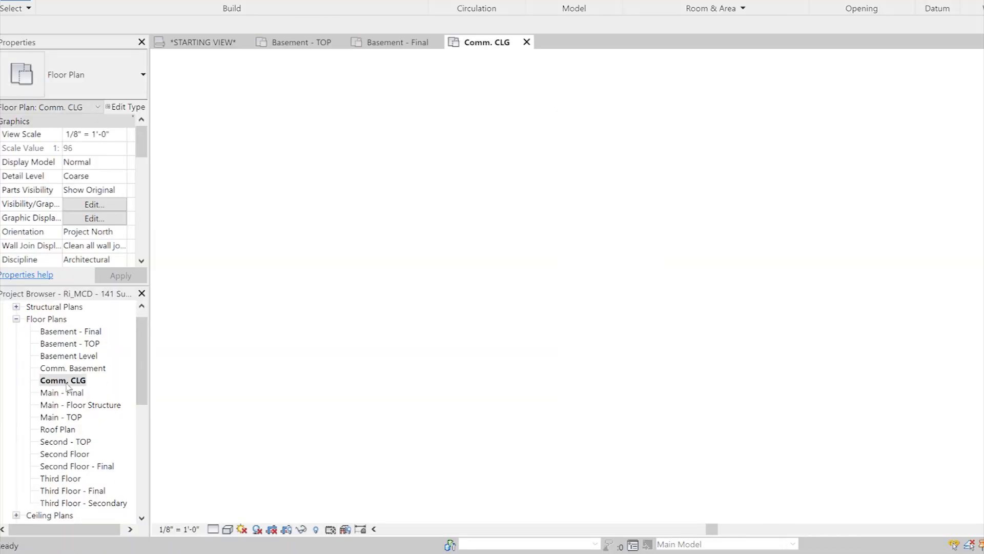
scroll(71, 417, "down", 1)
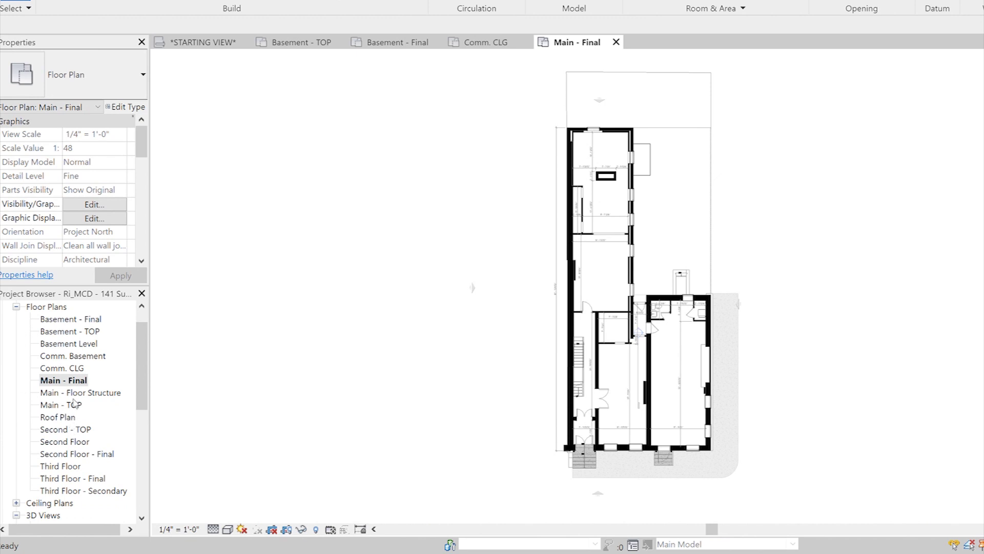
double_click(75, 404)
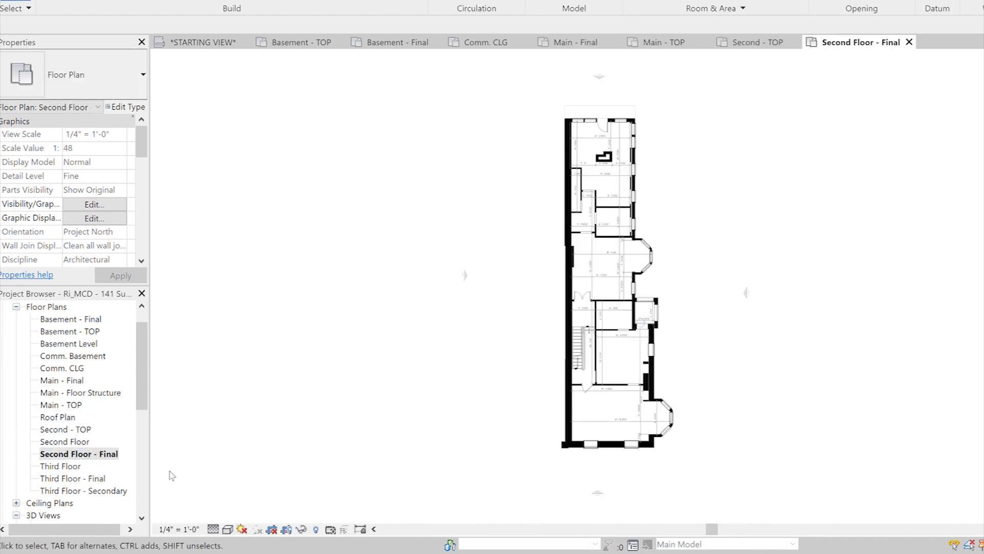
scroll(601, 403, "up", 5)
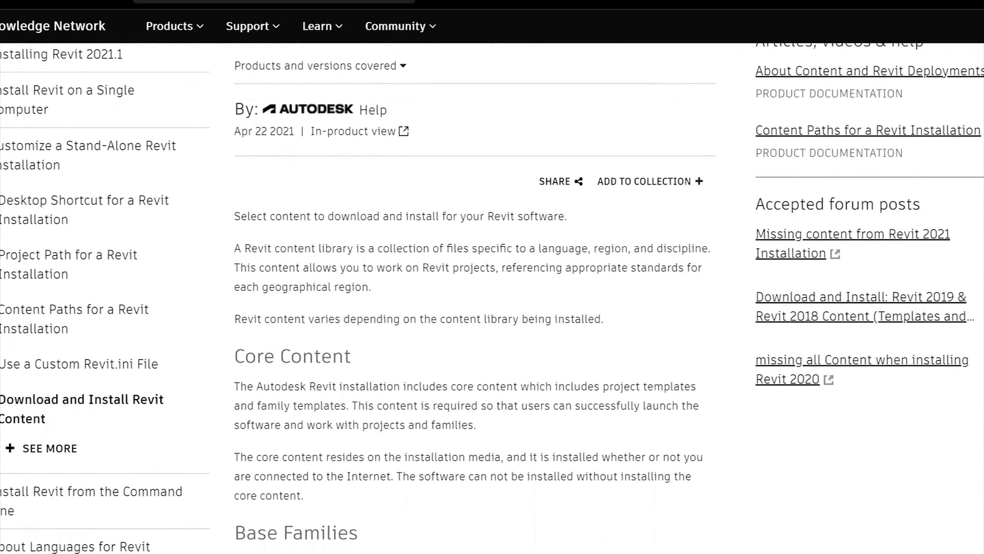
Step: Scroll the Revit content help article down to its Additional Content section
scroll(493, 307, "down", 5)
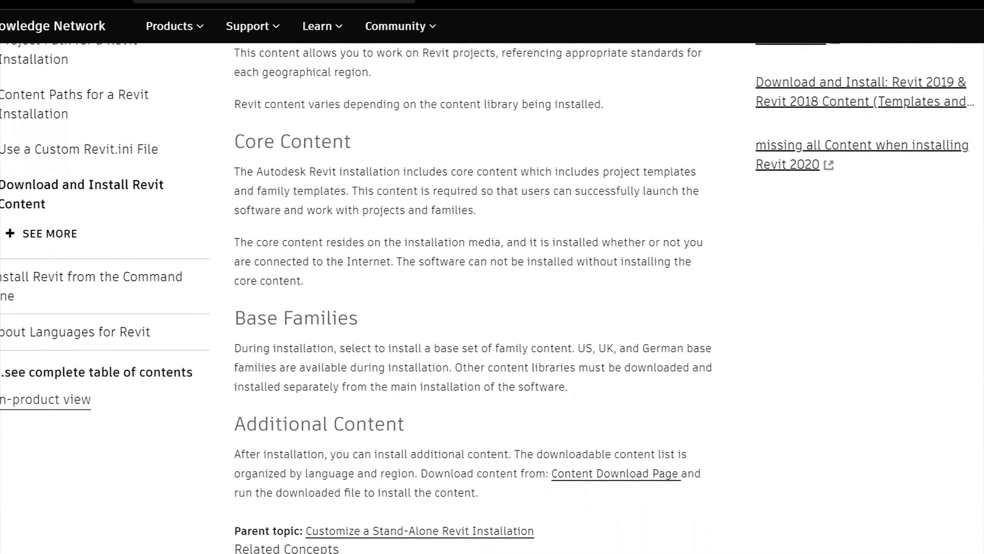
scroll(492, 307, "down", 4)
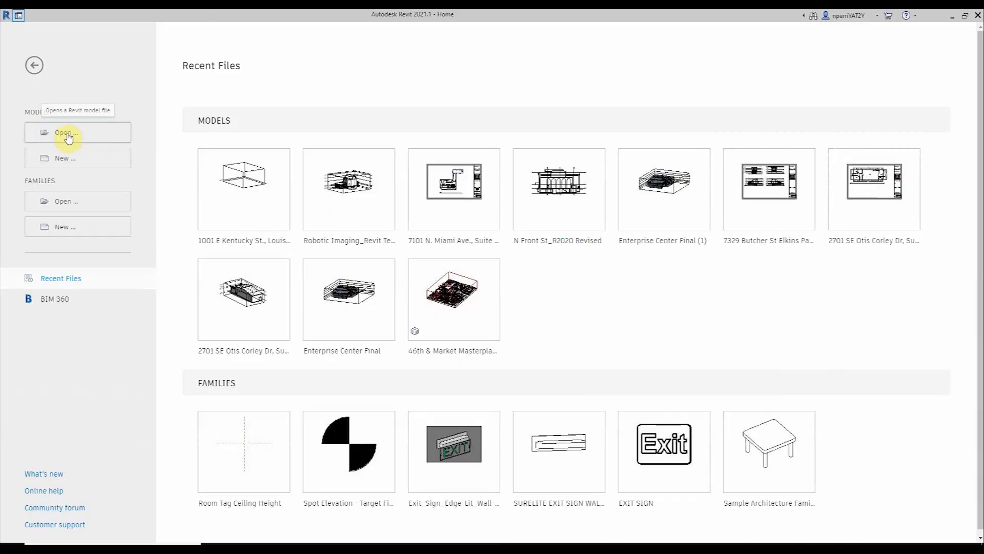
Step: Start a new project model from the Home screen's Models > New
left_click(99, 164)
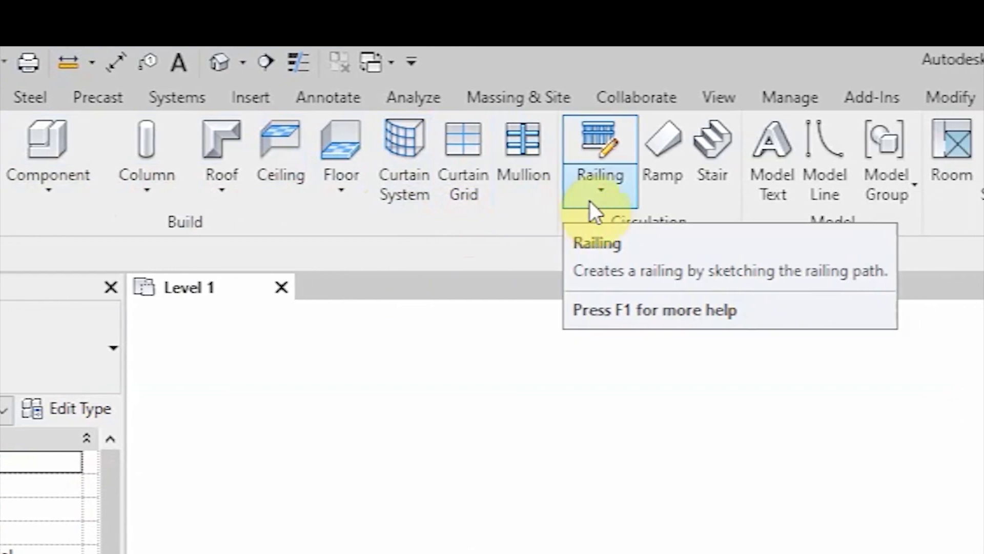
Step: Tour the ribbon tabs from Structure, Steel, Precast and Systems through View and Manage, ending on Modify
left_click(232, 97)
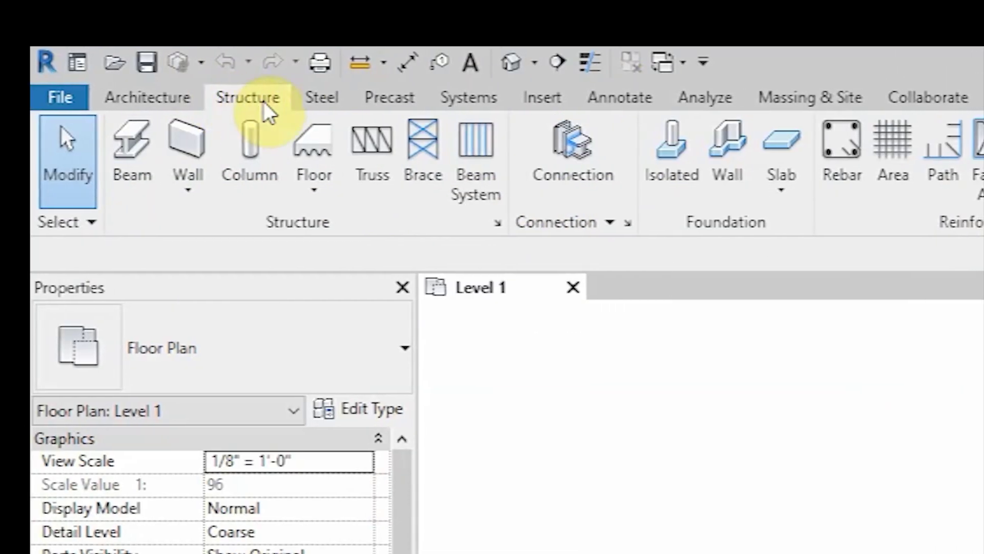
left_click(321, 98)
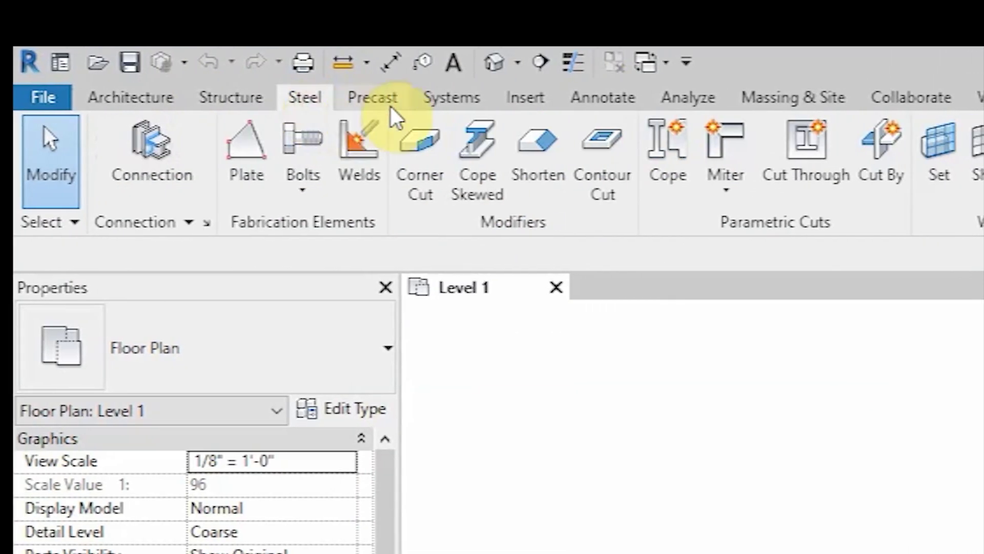
left_click(390, 99)
left_click(439, 106)
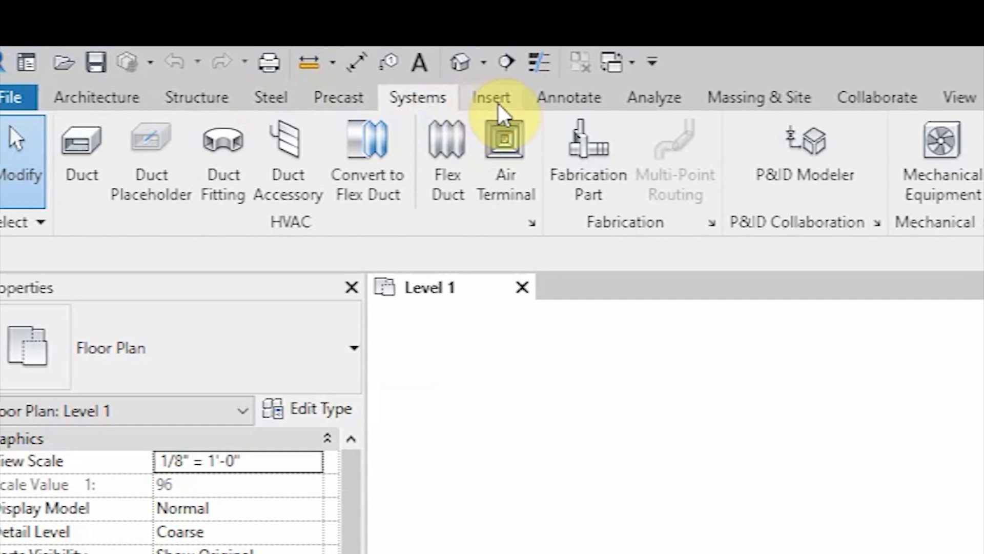
left_click(510, 100)
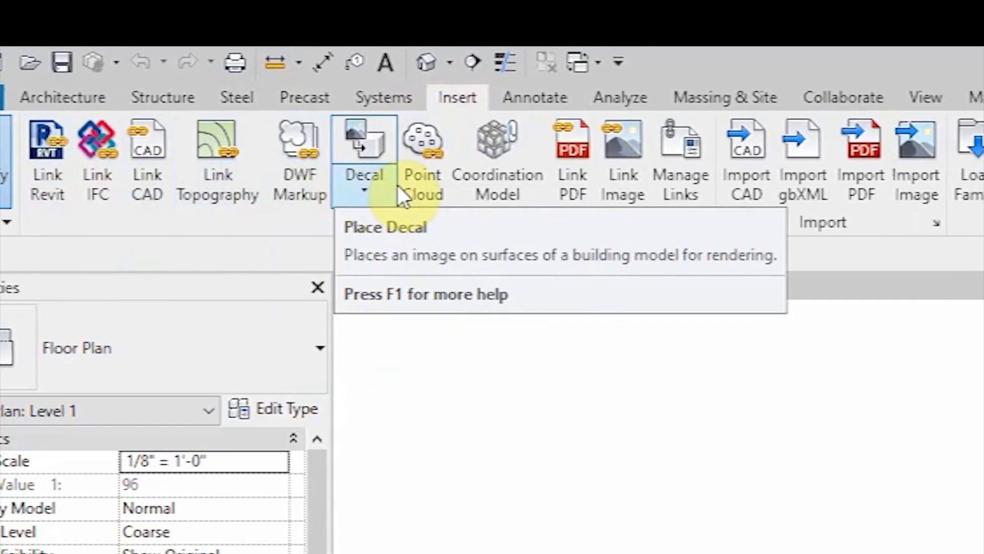
left_click(521, 97)
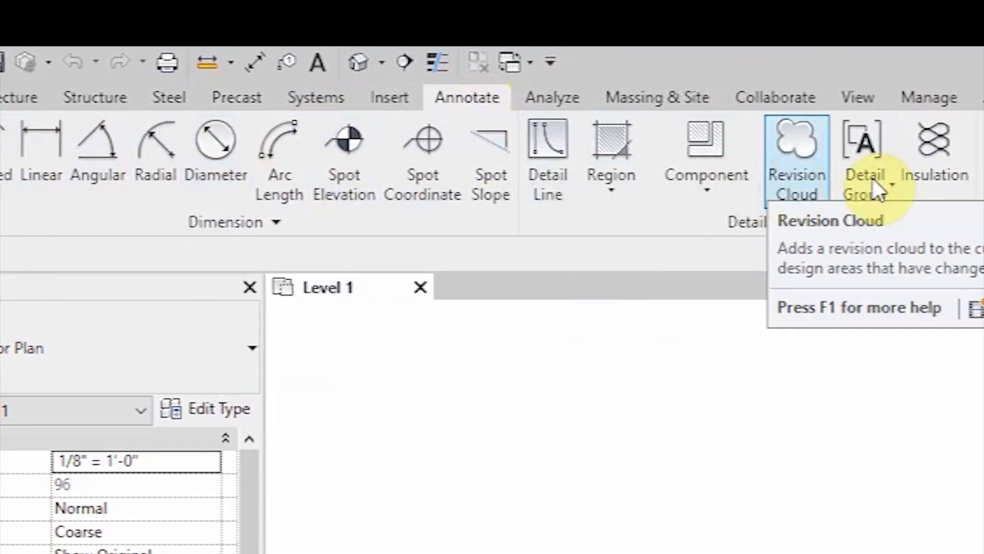
left_click(562, 105)
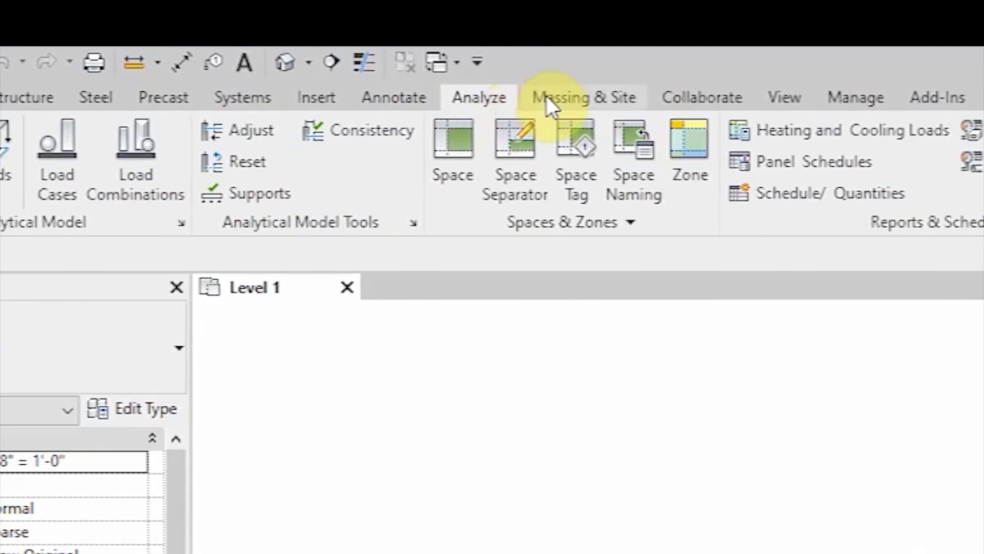
left_click(561, 98)
left_click(667, 98)
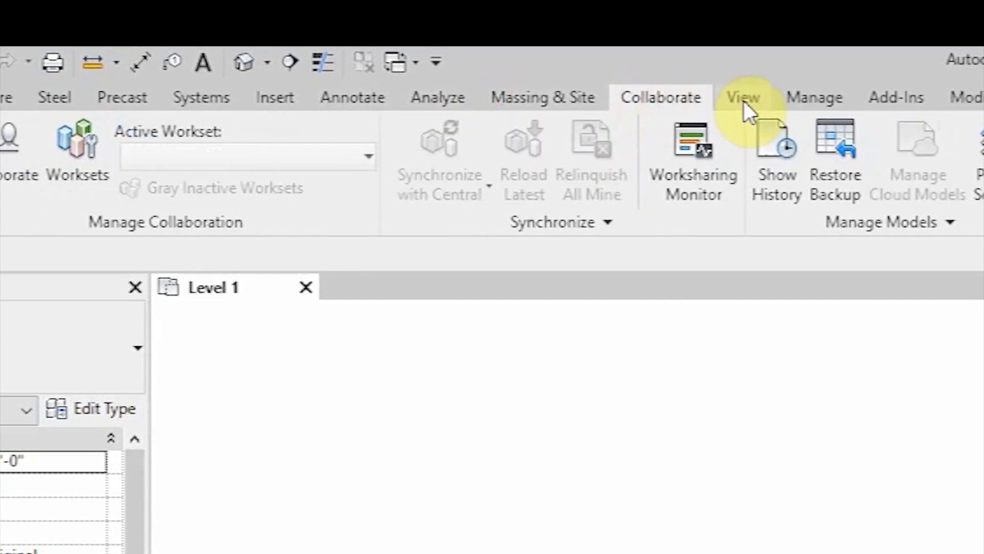
left_click(738, 97)
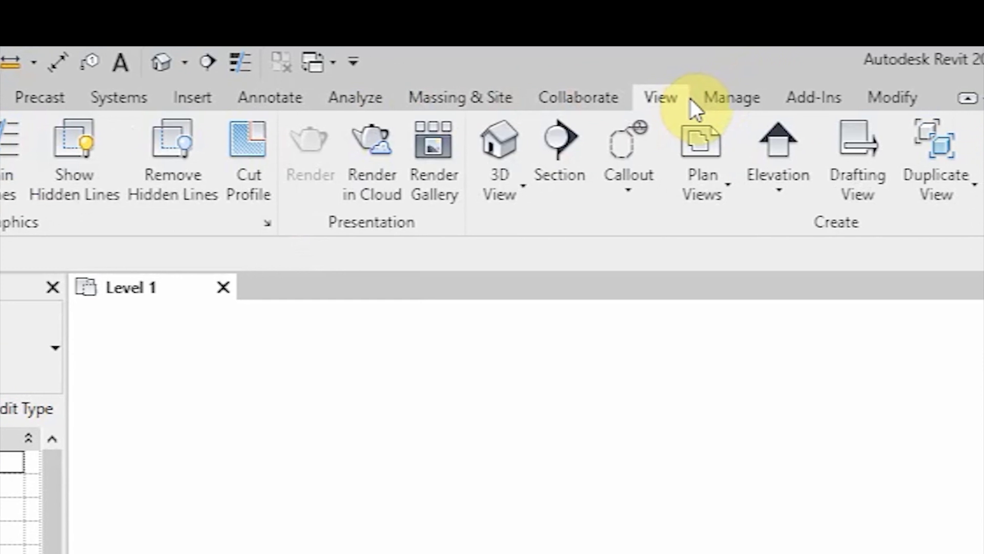
left_click(713, 97)
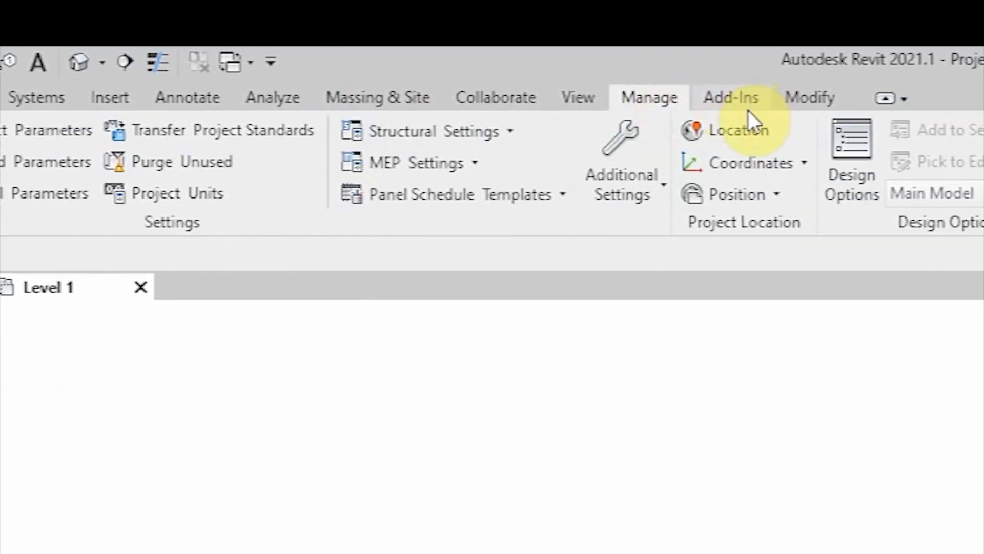
left_click(787, 97)
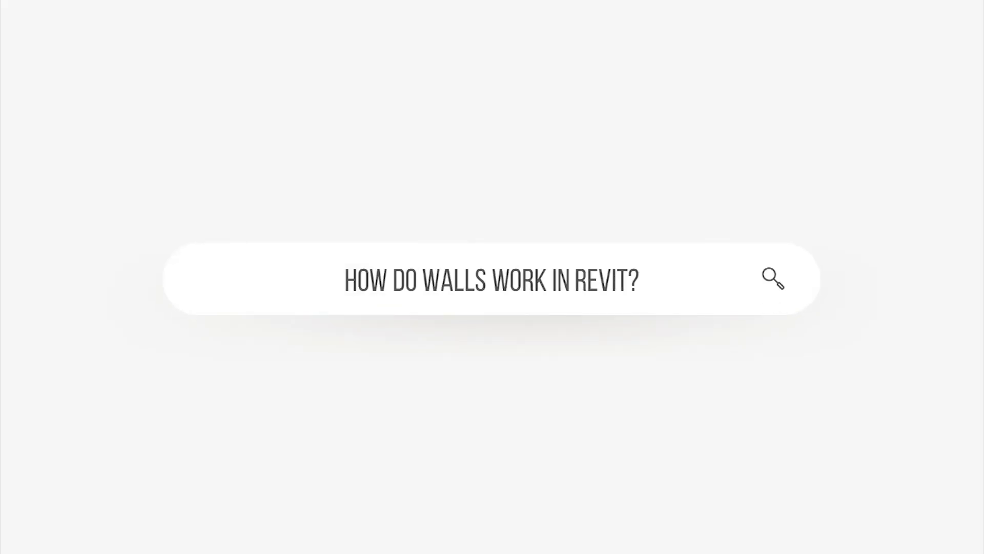
Step: Start the Wall tool with WA and pick the Generic - 12" wall type
key("w")
key("a")
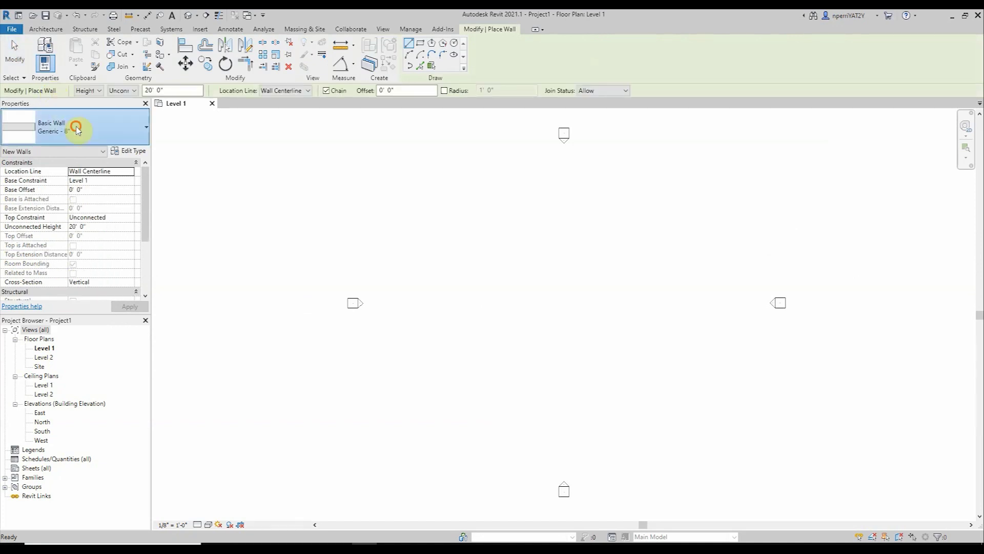
left_click(77, 129)
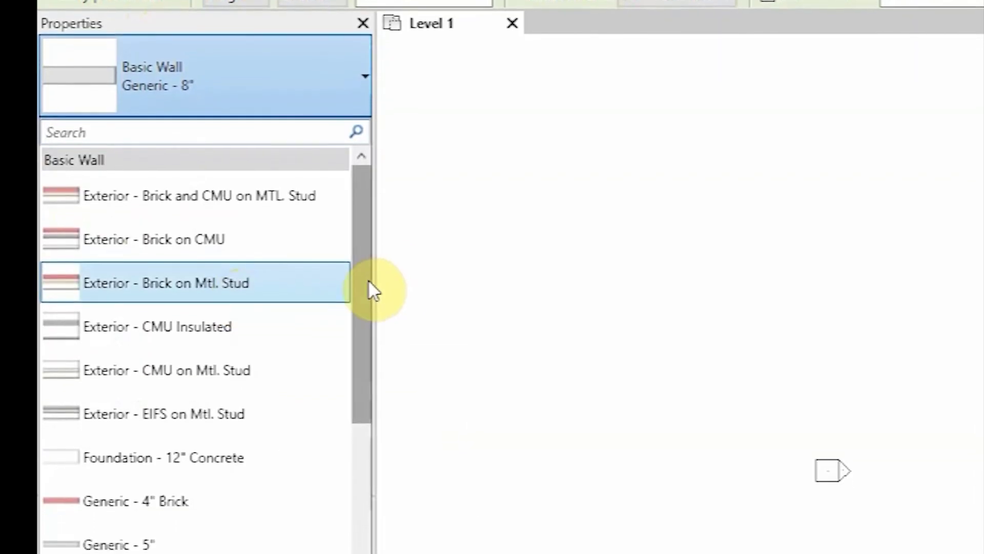
left_click_drag(368, 279, 355, 371)
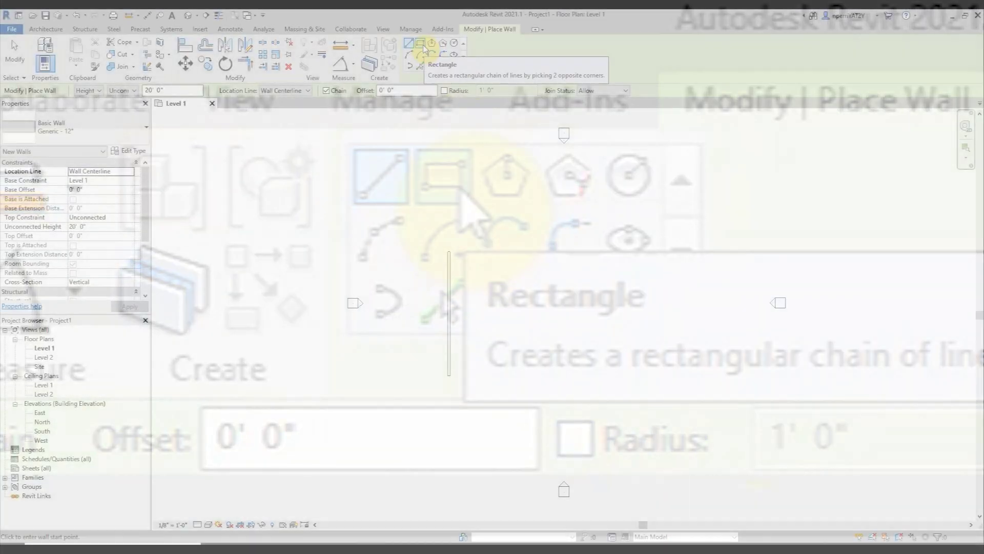
Step: Draw a rectangle of four walls and a hexagonal wall, begin a circular wall, then start doors with DR
left_click(444, 175)
left_click(457, 251)
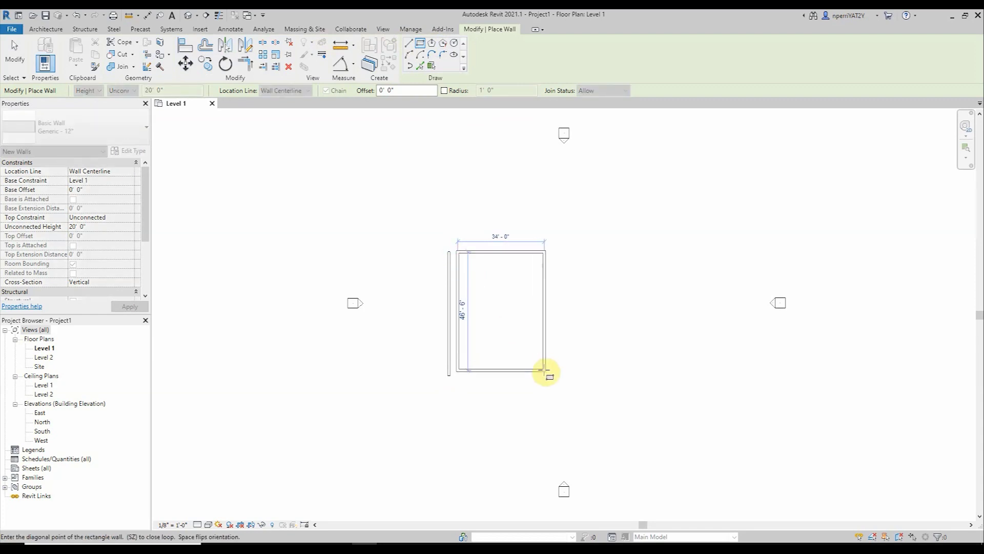
left_click(540, 375)
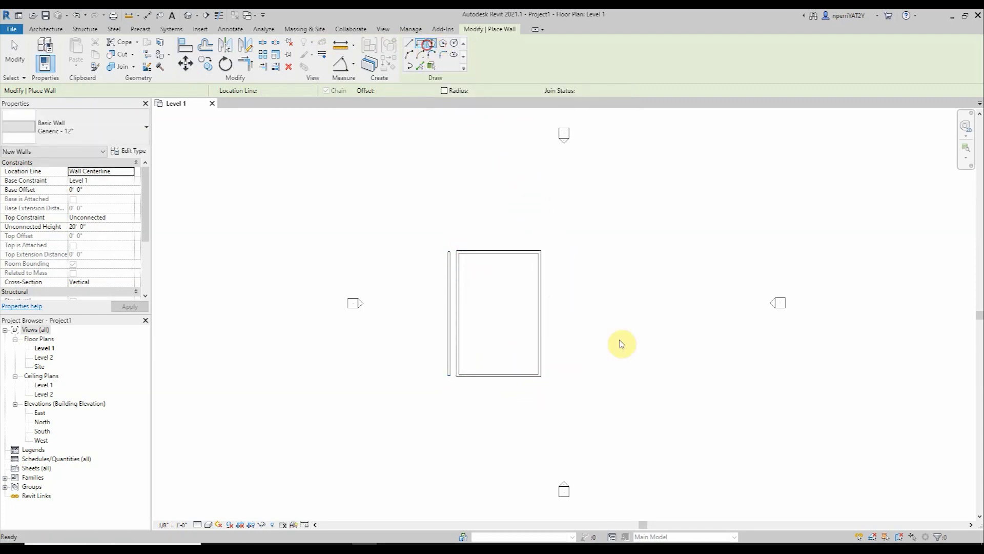
left_click(644, 277)
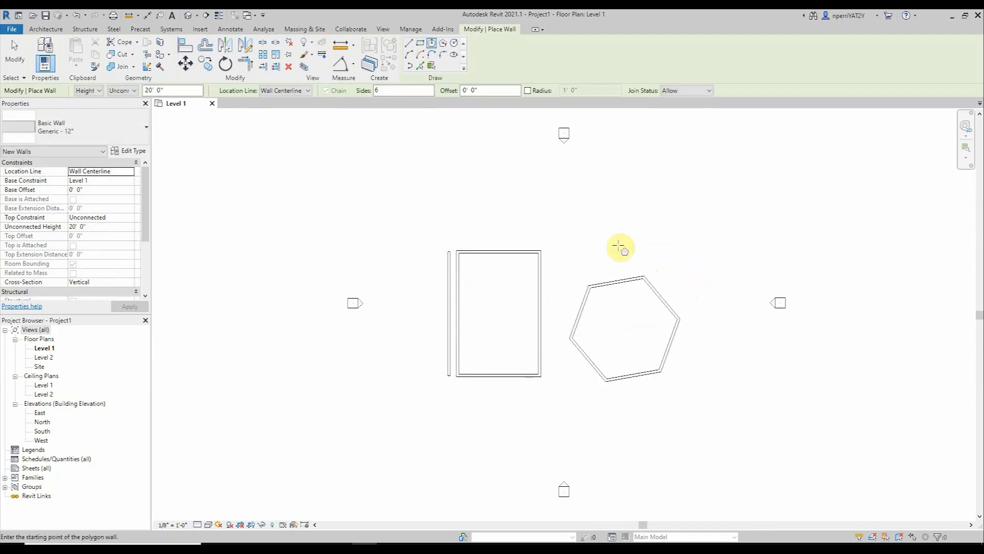
left_click(454, 43)
left_click(604, 230)
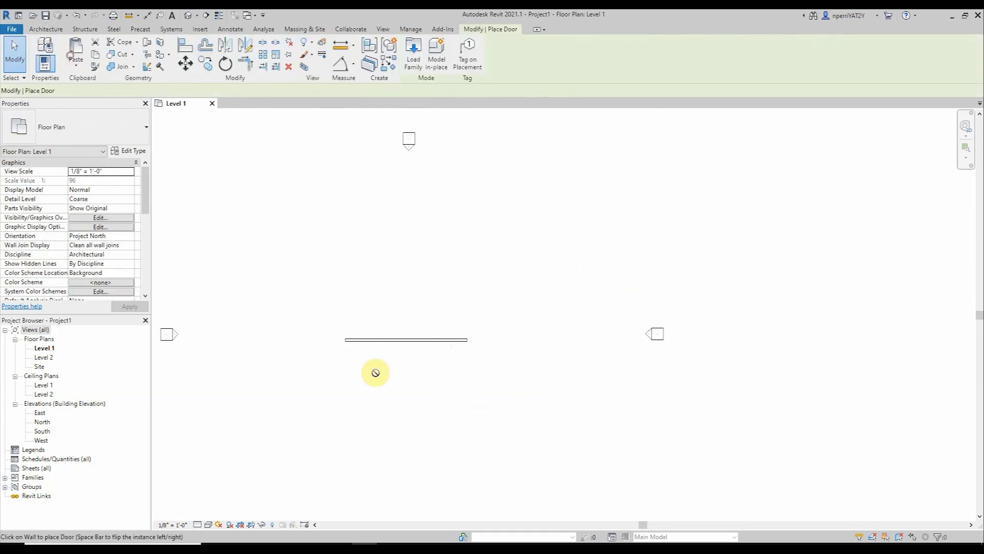
key("d")
key("r")
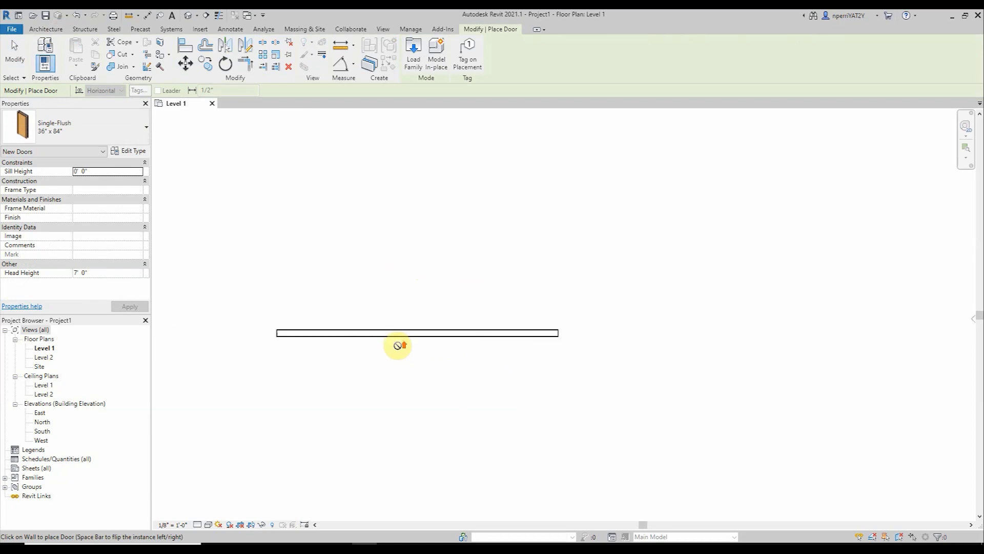
Step: Place two doors along the straight wall and switch to the 32" x 84" door size
left_click(392, 315)
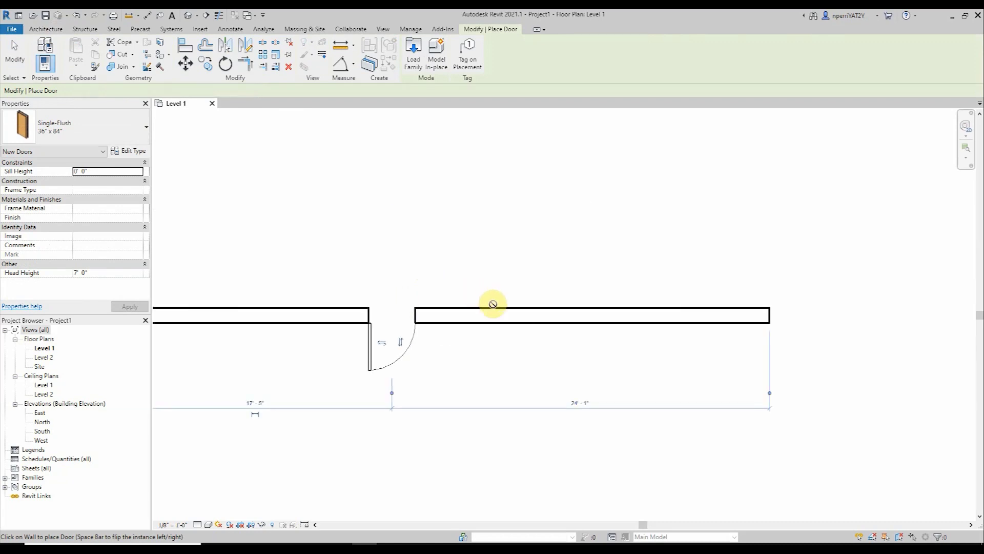
left_click(544, 315)
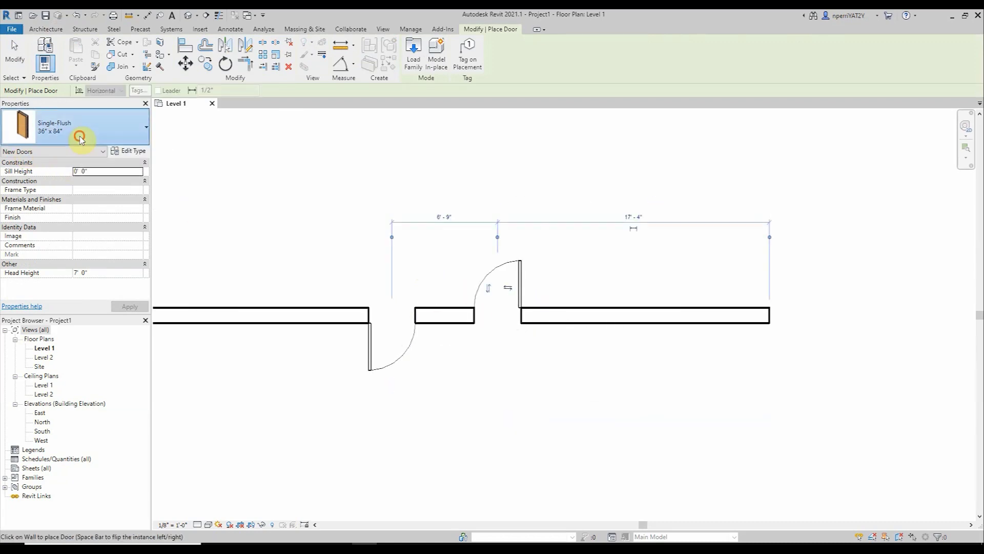
left_click(81, 135)
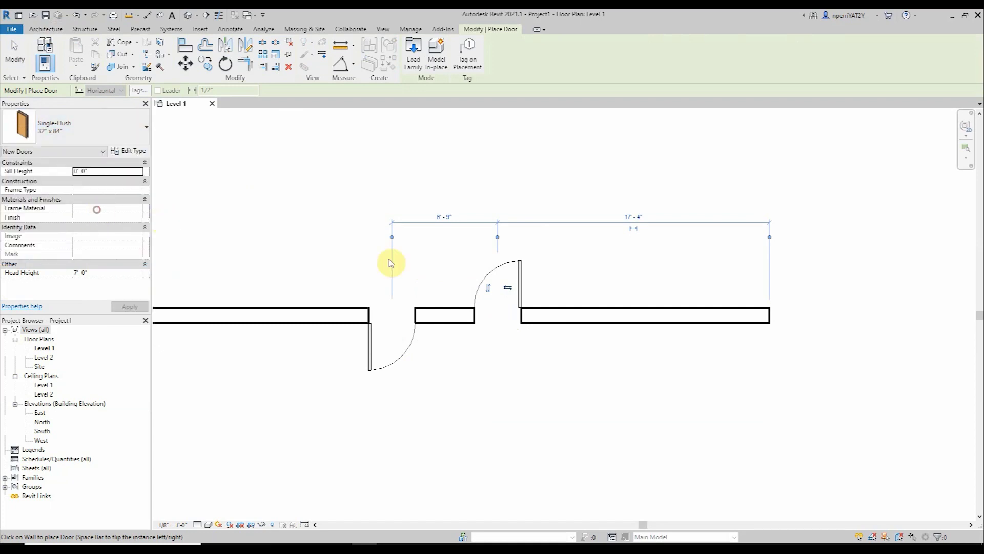
Step: Place the second door, then import the Main Level plan image at the view centre
left_click(598, 315)
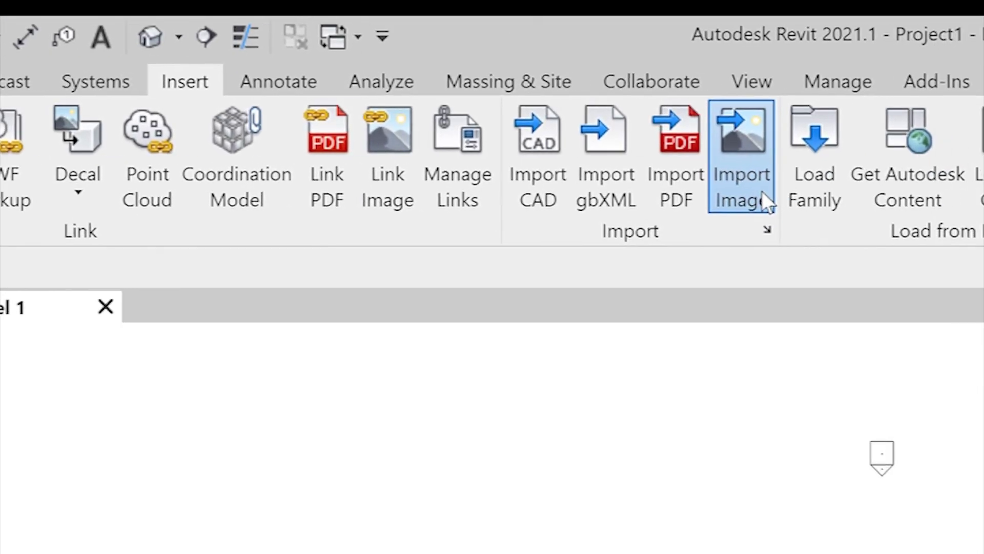
left_click(938, 182)
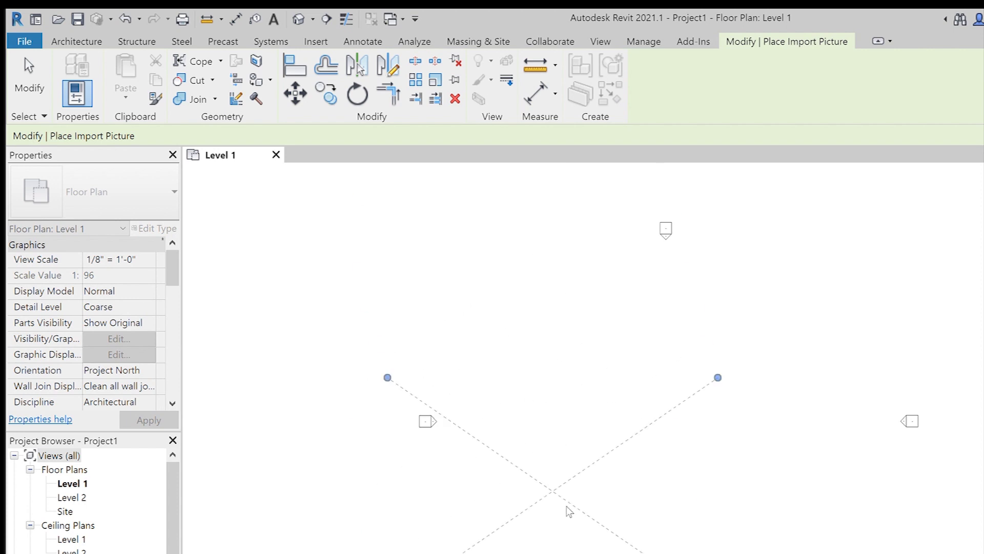
left_click(669, 415)
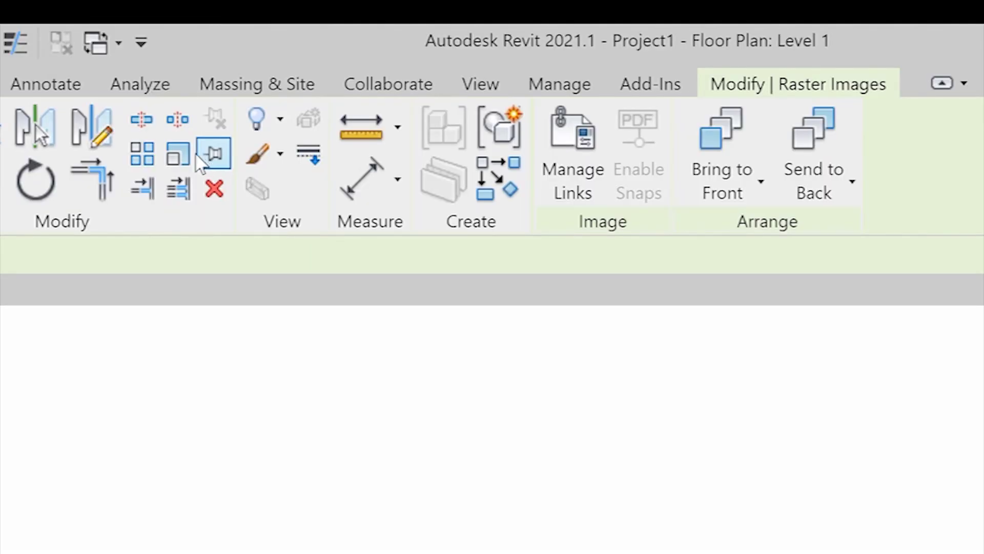
Step: Measure the plan image's scale bar and open the East elevation view
scroll(501, 393, "up", 10)
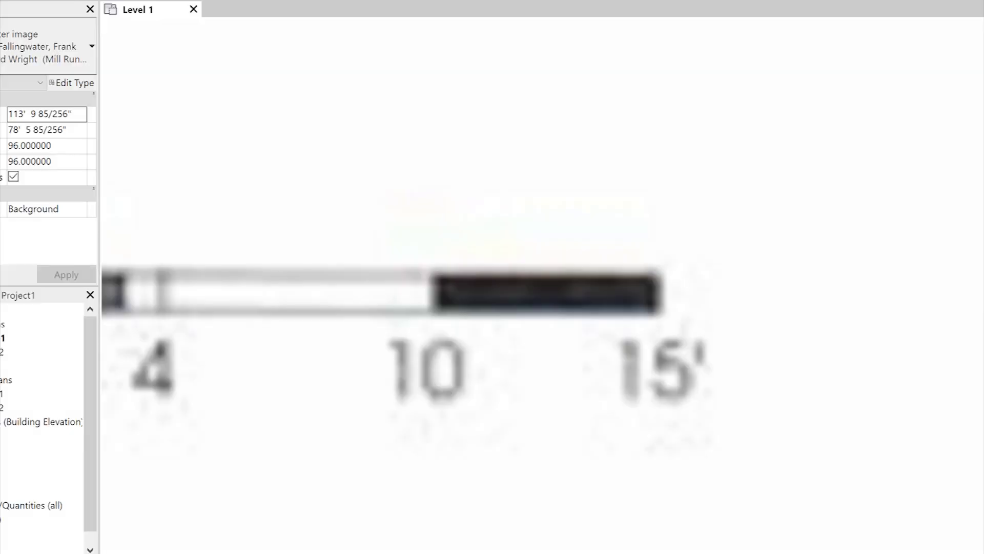
left_click(433, 307)
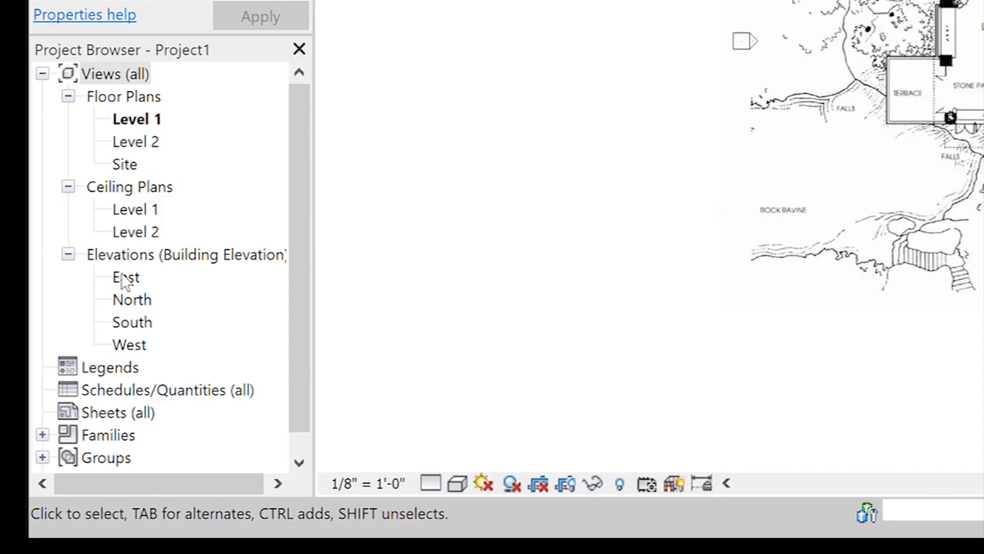
double_click(125, 277)
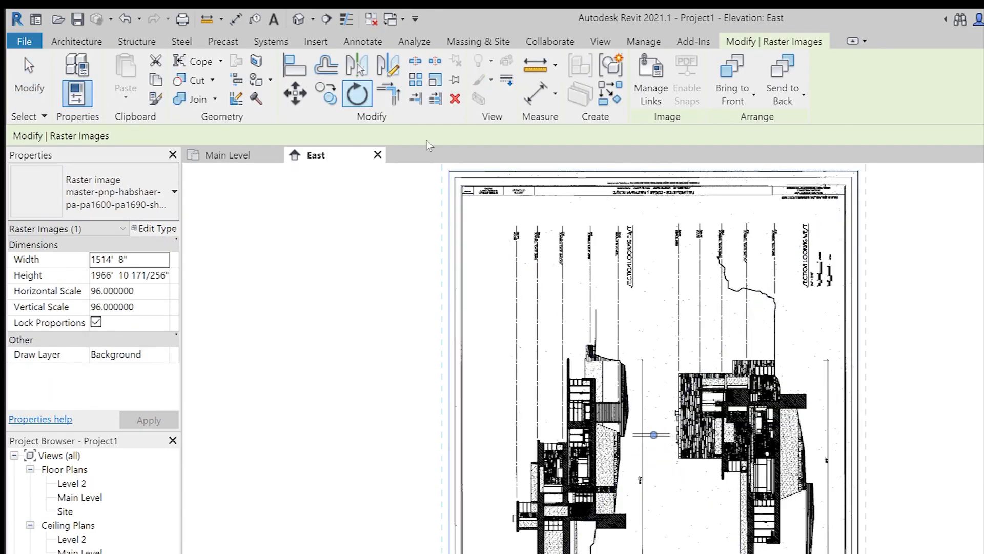
Step: Rotate the imported section image with RO, then deselect it
key("r")
key("o")
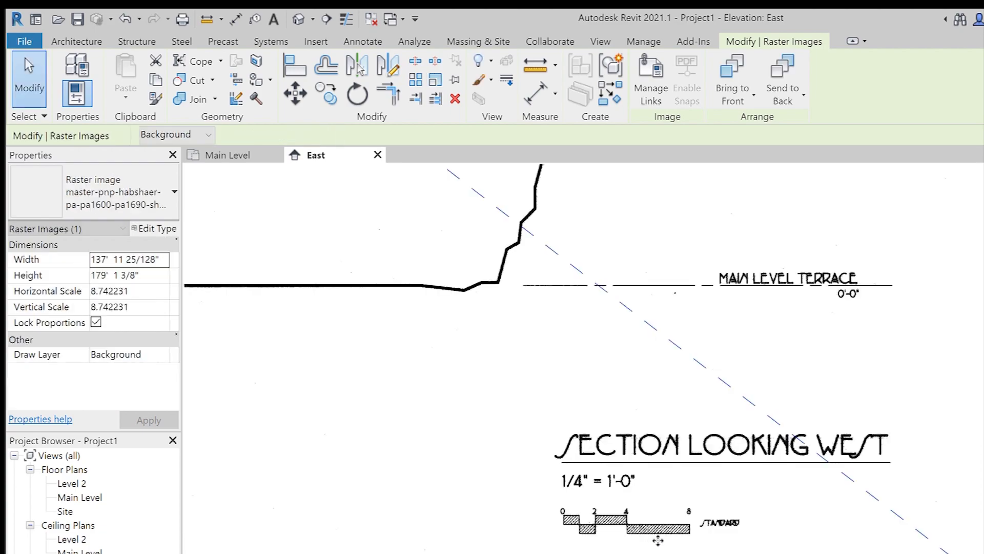
scroll(564, 333, "down", 2)
key("Escape")
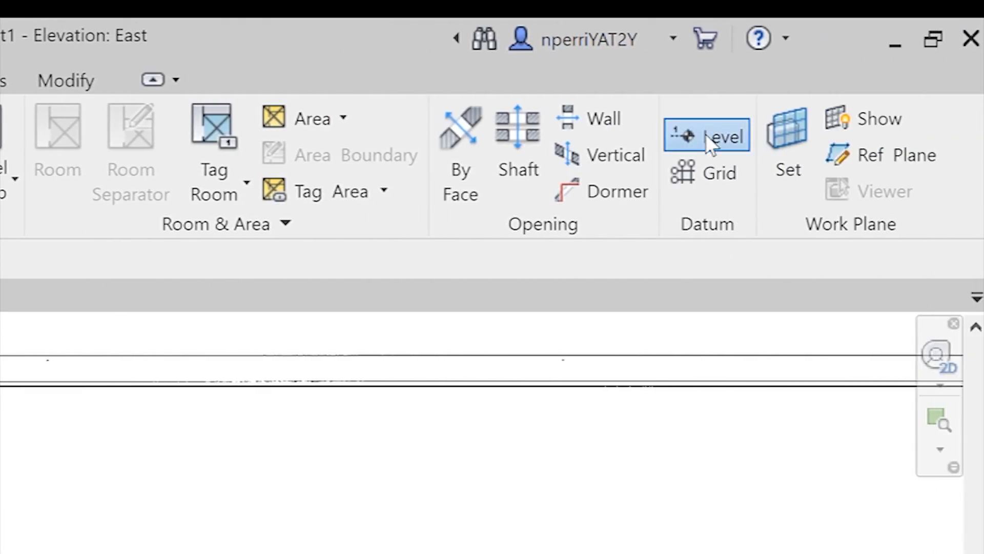
Step: Set Level 3 to elevation 17' 3 1/4" and rename it THIRD LEVEL TERRACE
left_click(707, 135)
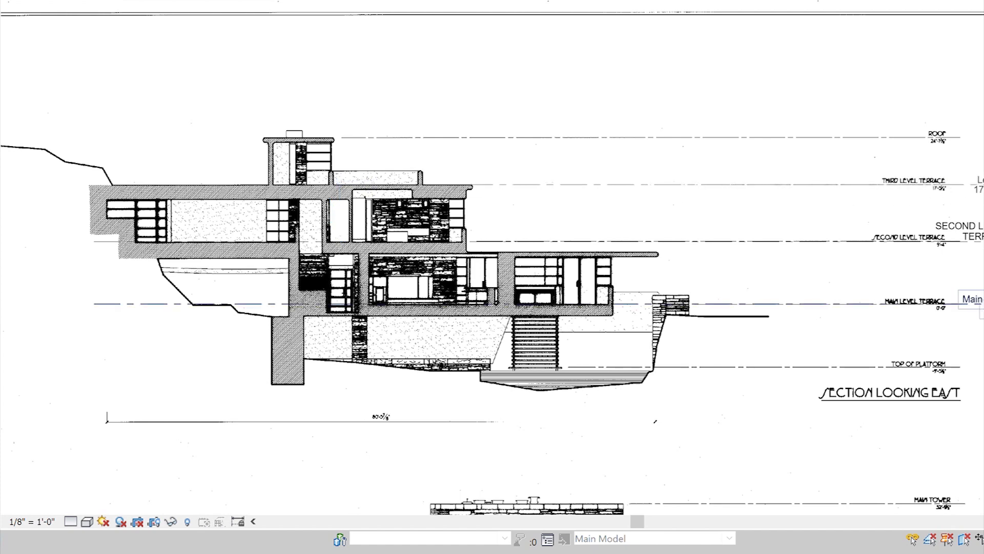
scroll(509, 213, "up", 5)
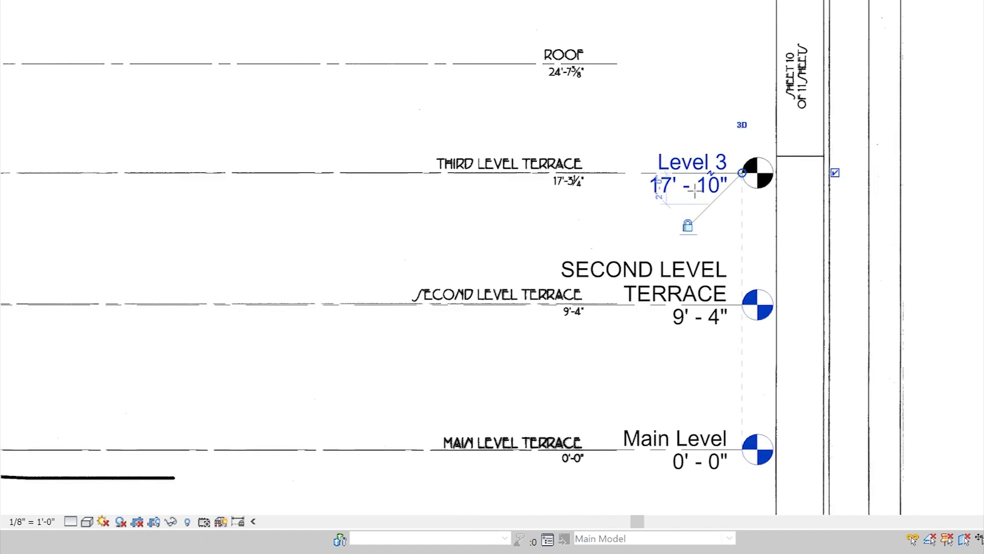
scroll(695, 190, "up", 2)
scroll(695, 191, "up", 1)
key("Escape")
key("Escape")
left_click(731, 144)
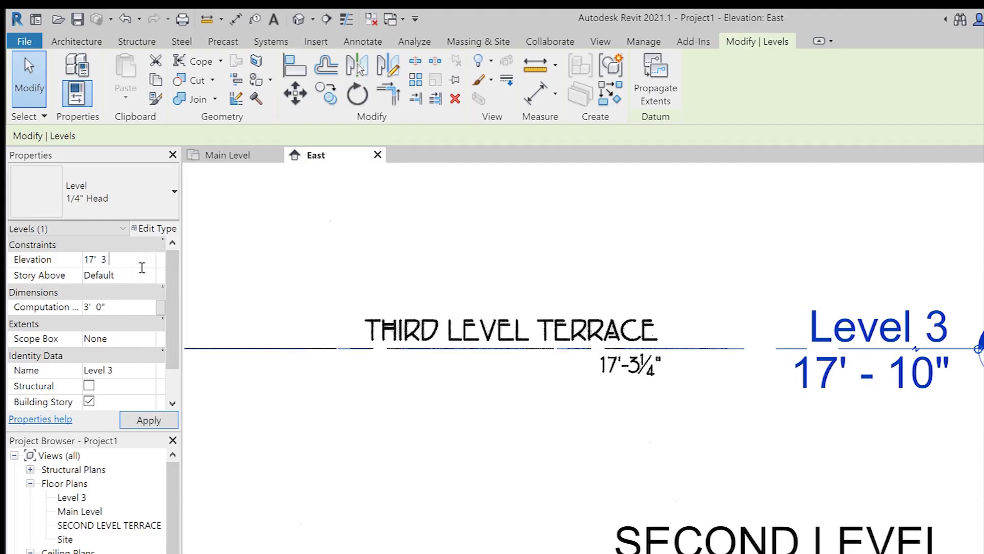
left_click(156, 420)
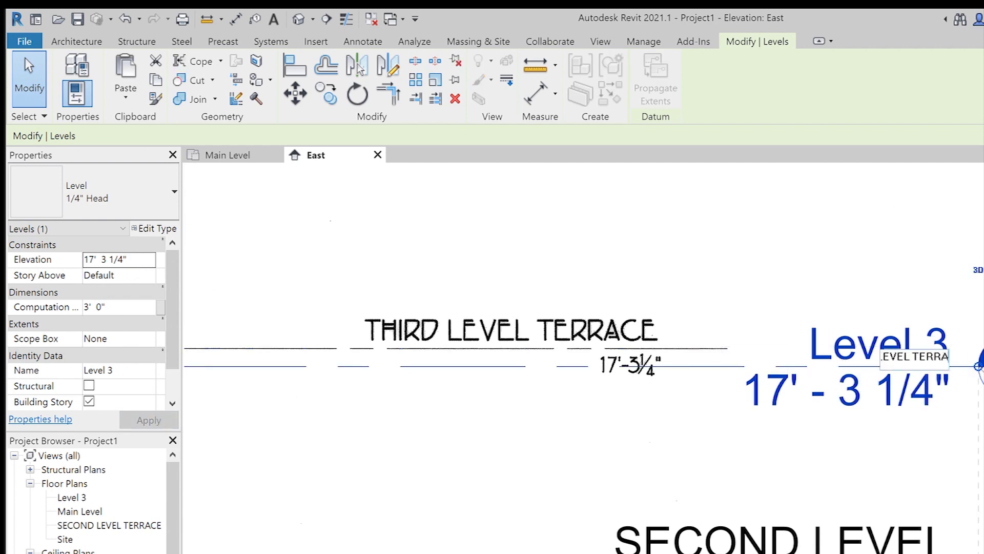
key("Return")
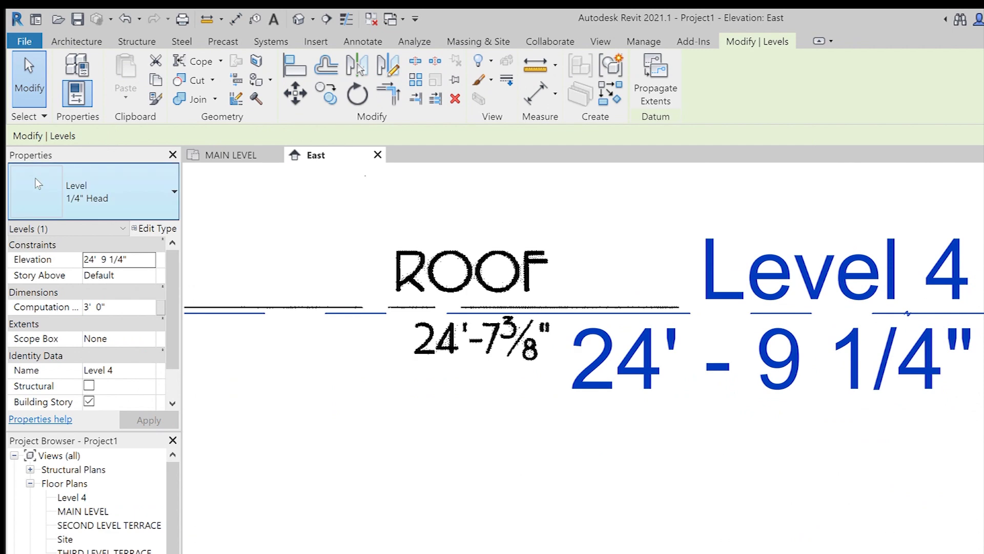
Step: Rename Level 4 to ROOF and set its elevation to 23' 7 3/8"
left_click(923, 303)
type("ROOF")
key("Return")
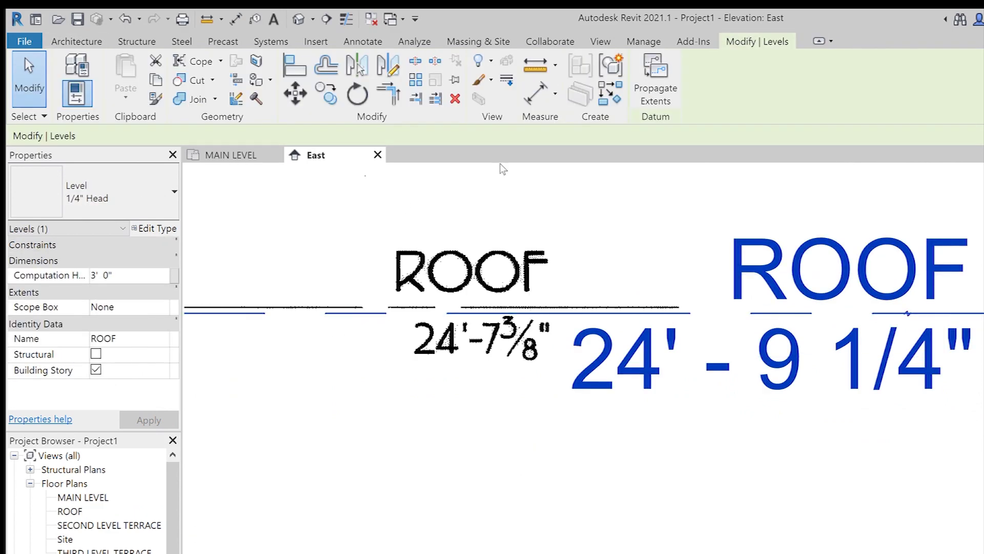
scroll(579, 302, "down", 4)
left_click(821, 402)
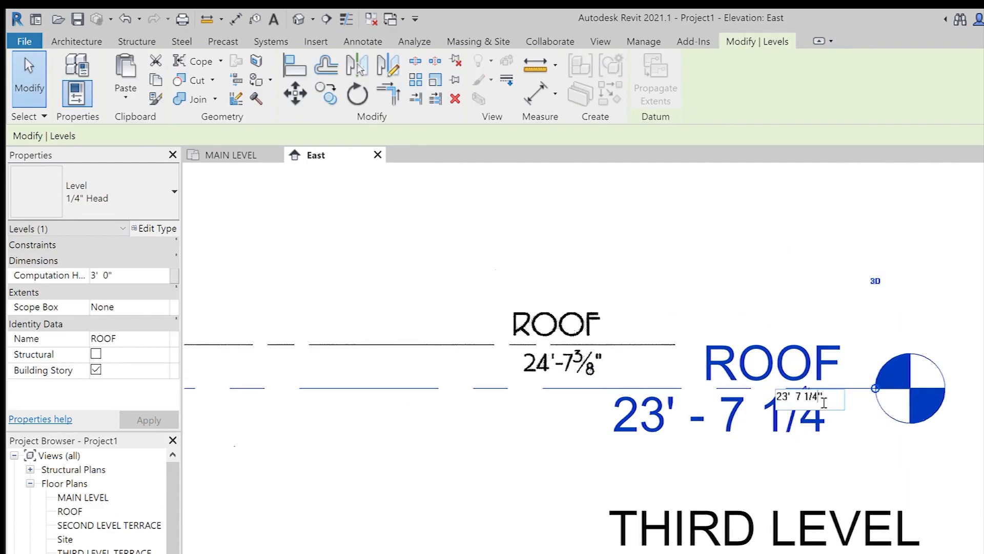
type("3/8")
key("Return")
key("ctrl+Tab")
Step: Chain walls around the stair area and down beside the kitchen, then place a Single-Flush 30" x 84" door
scroll(458, 341, "up", 3)
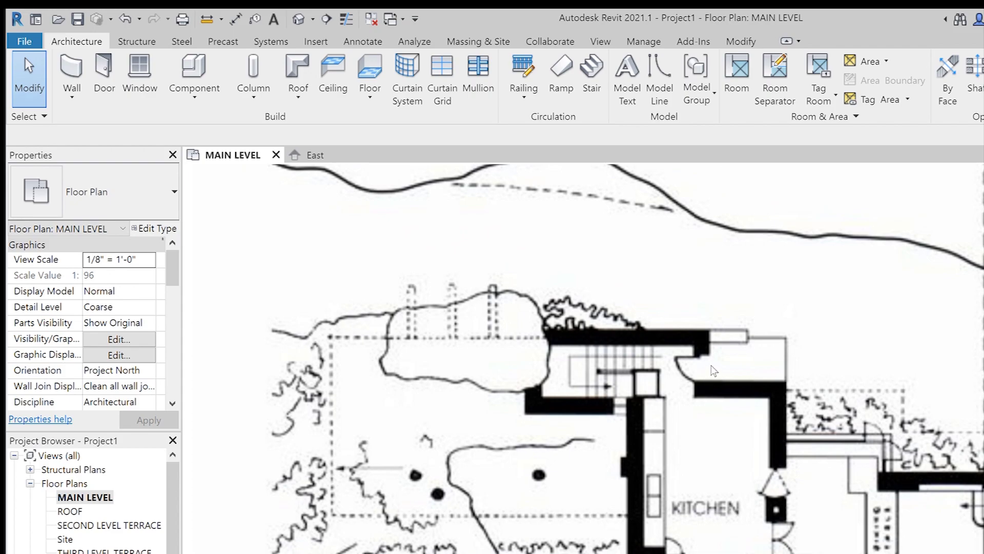
scroll(451, 354, "up", 1)
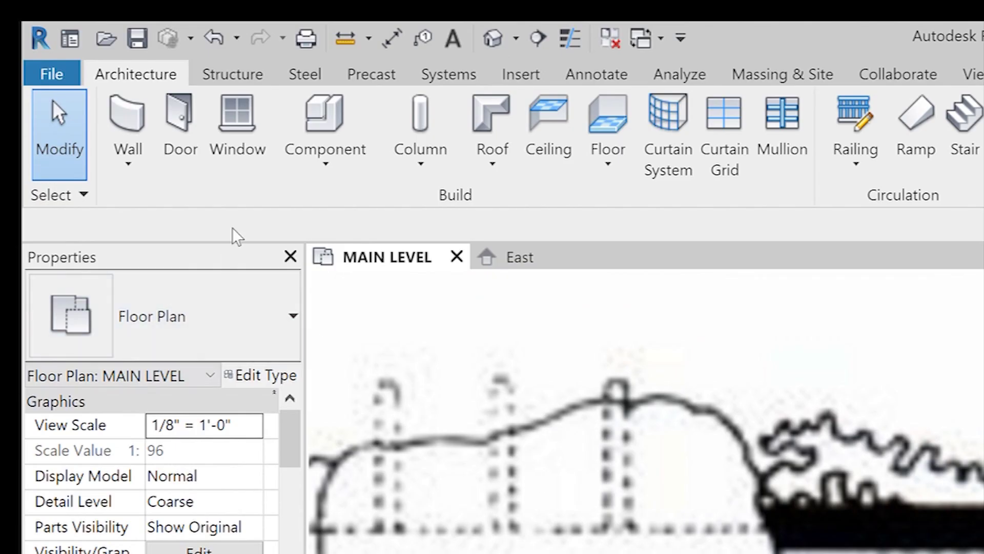
left_click(127, 116)
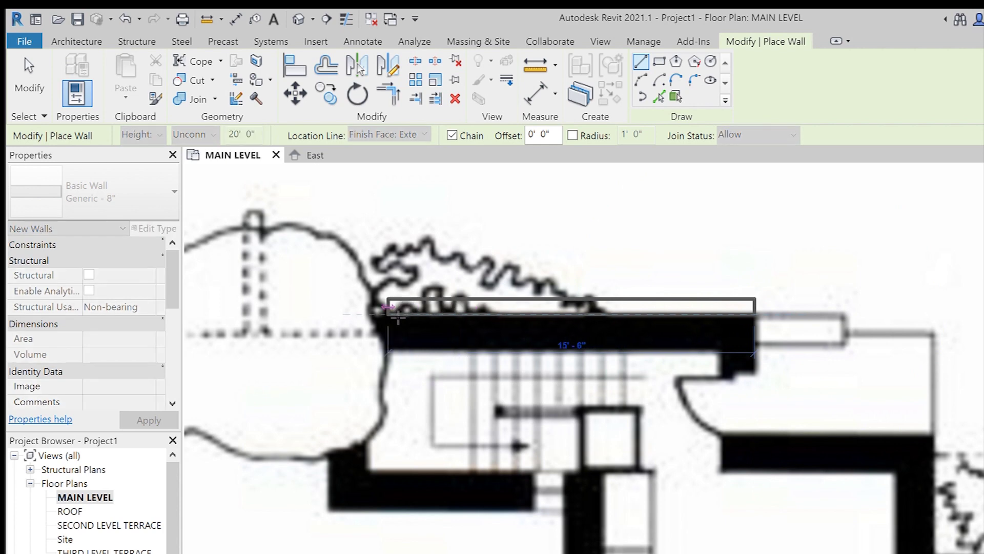
left_click(329, 322)
left_click(329, 494)
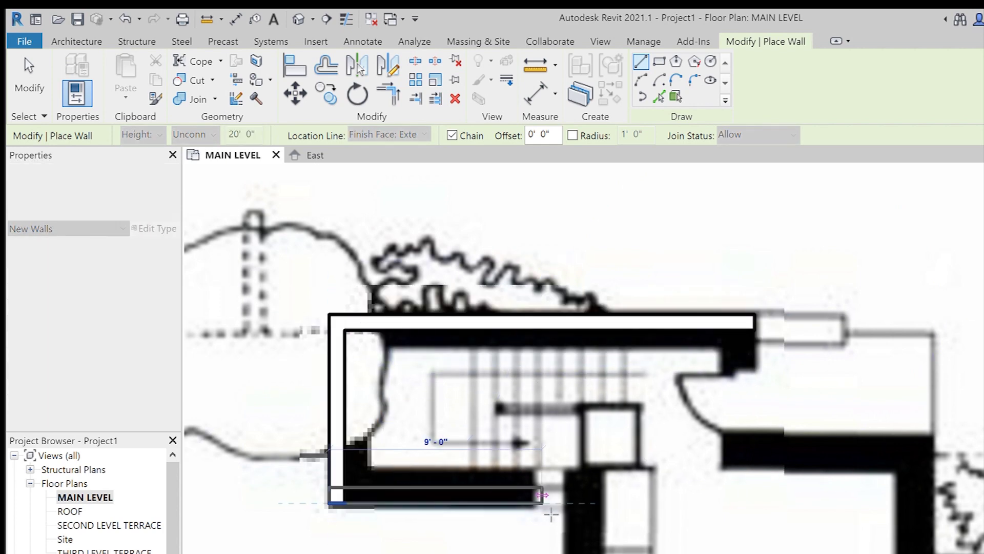
left_click(585, 495)
middle_click_drag(585, 495, 653, 442)
left_click(649, 549)
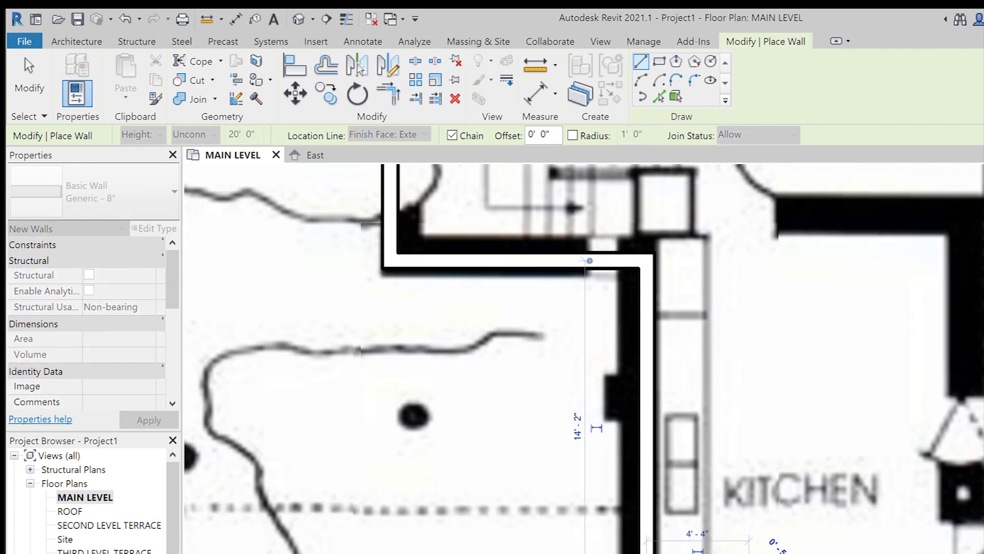
scroll(703, 407, "down", 3)
key("Escape")
key("Escape")
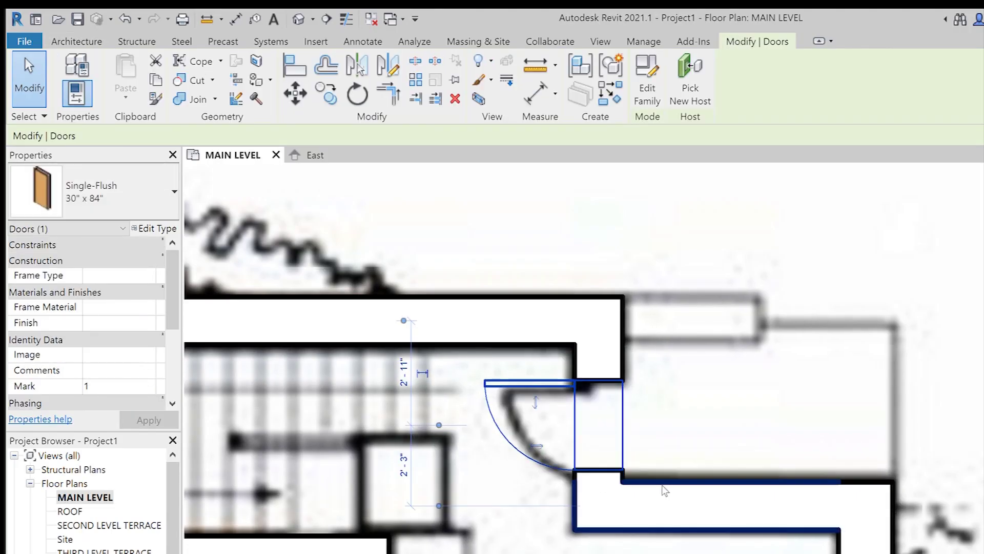
key("Escape")
Step: Join the short wall piece into the long wall with Join Geometry
key("w")
key("a")
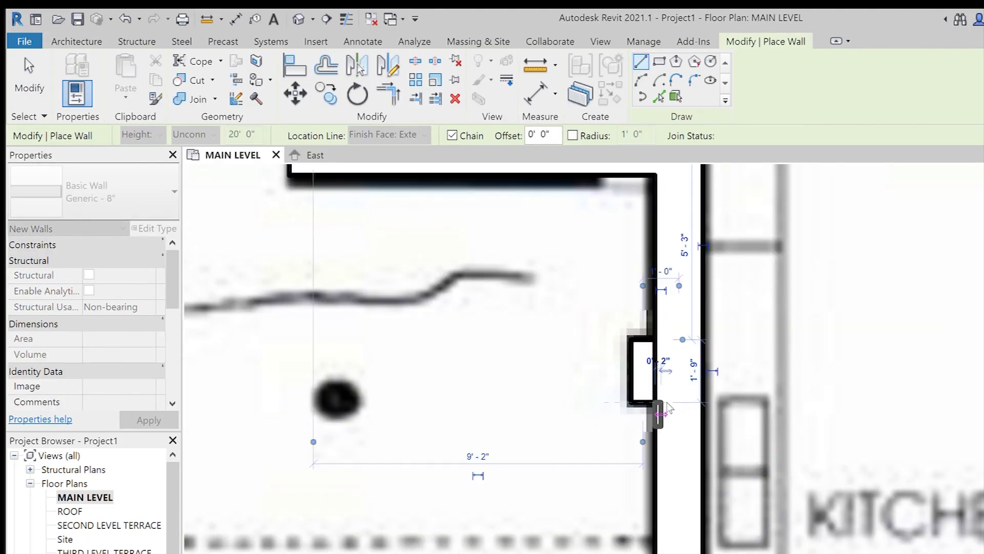
key("Escape")
scroll(616, 369, "up", 3)
key("Escape")
left_click(600, 384)
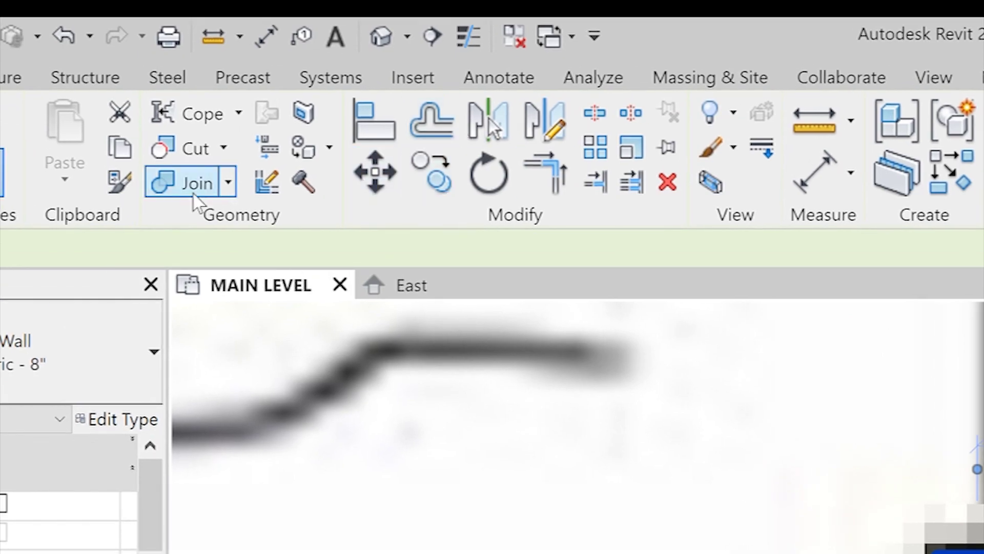
left_click(194, 191)
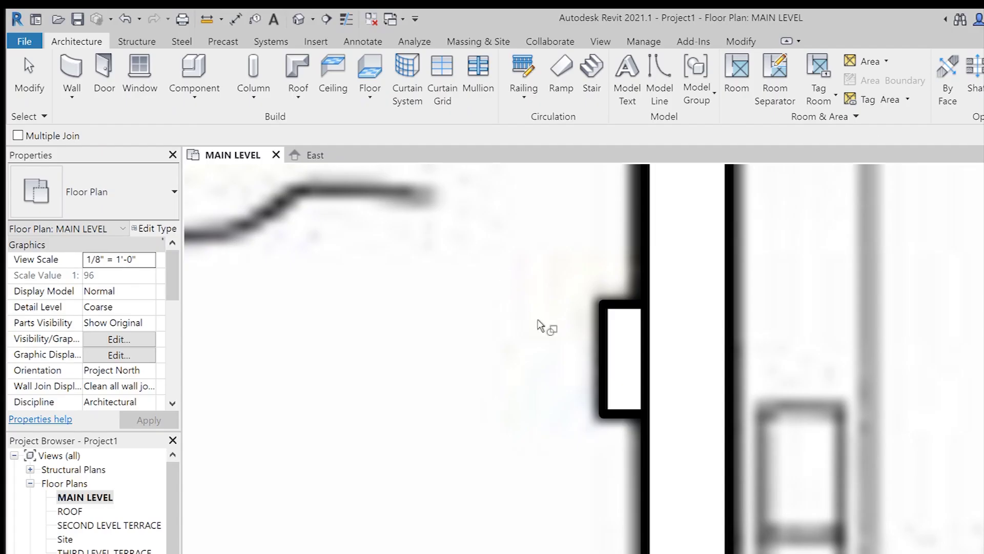
left_click(646, 414)
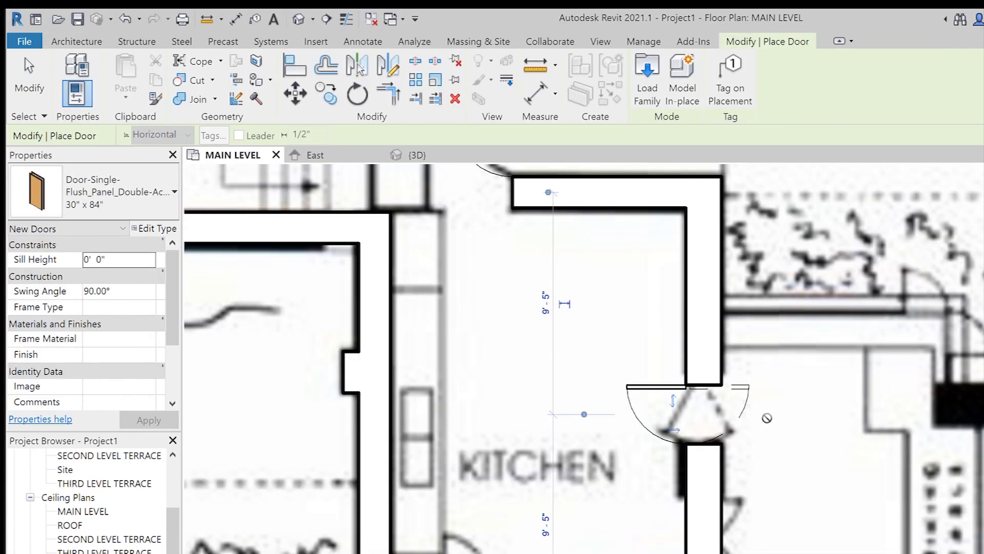
Step: Set the double-acting kitchen door's swing angle to 45°
scroll(667, 425, "up", 3)
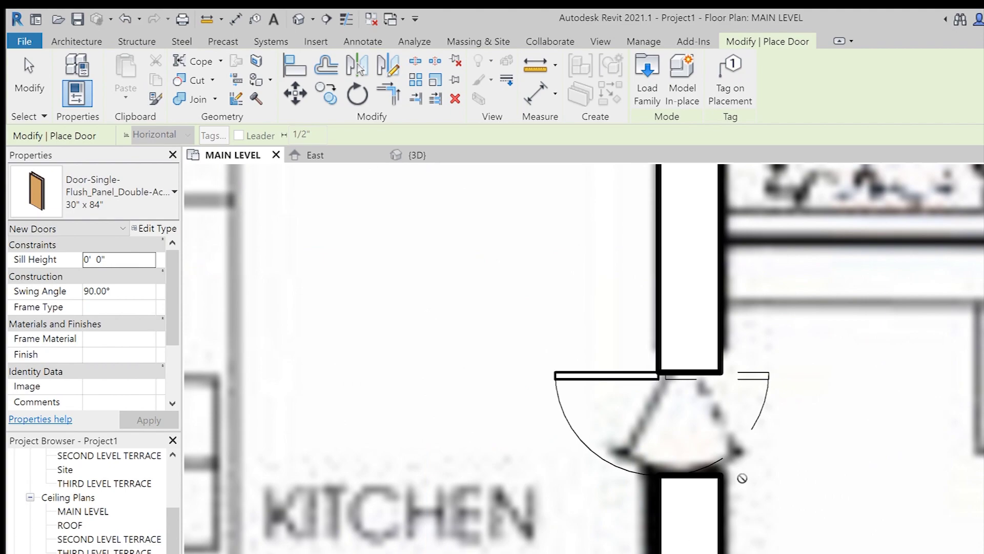
key("Escape")
key("Escape")
left_click(607, 376)
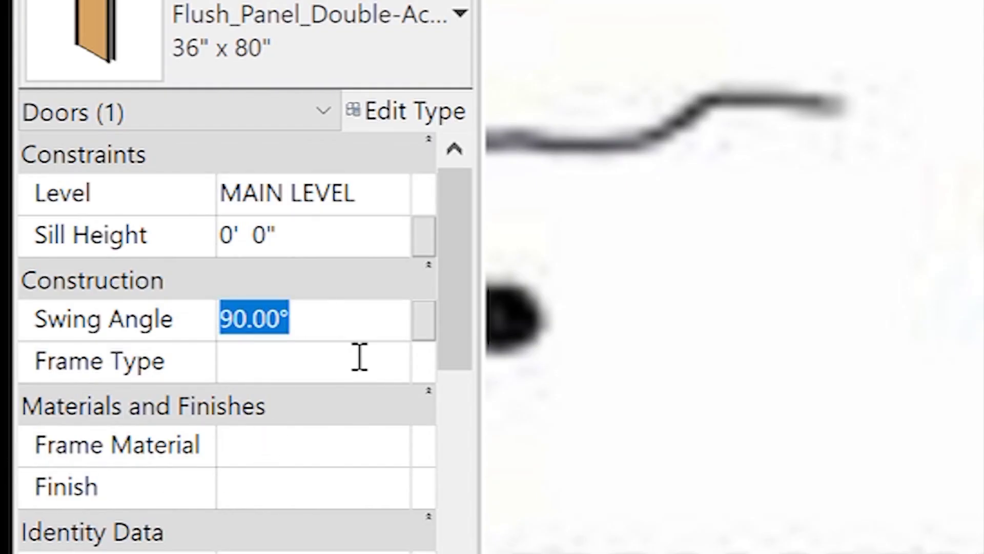
type("45")
key("Return")
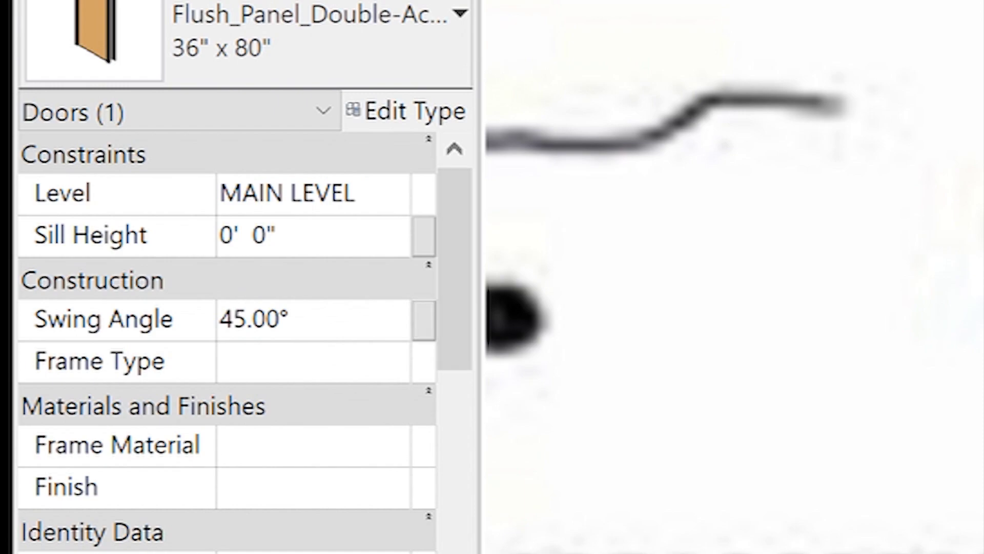
key("Escape")
middle_click_drag(813, 422, 648, 403)
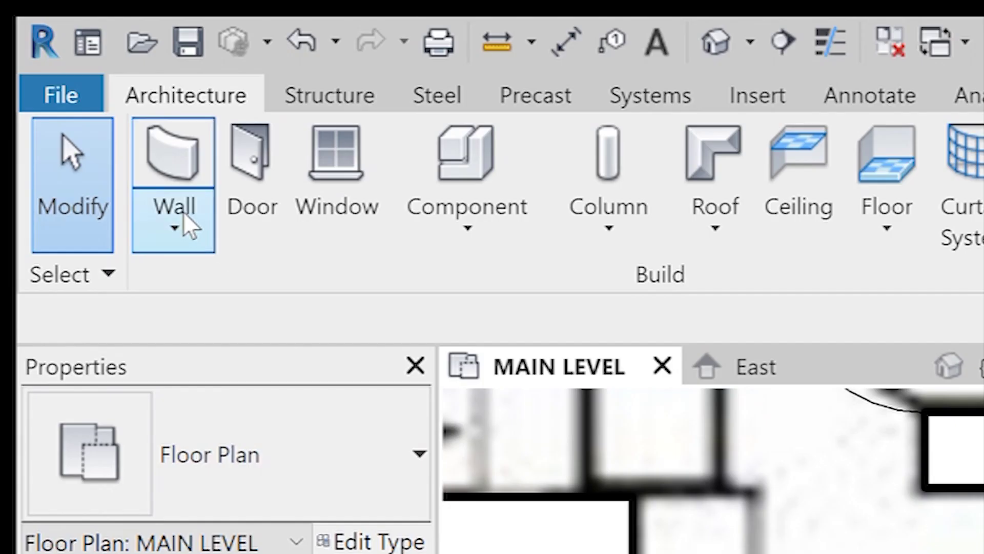
Step: Change both walls' top constraint to Up to level, 9' 4" high, and check them in 3D
left_click(105, 76)
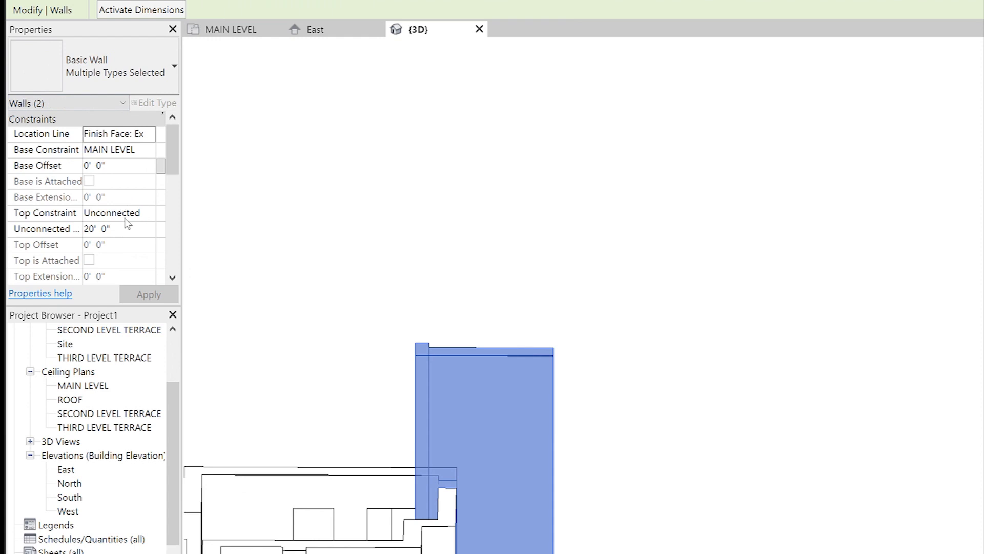
left_click(125, 218)
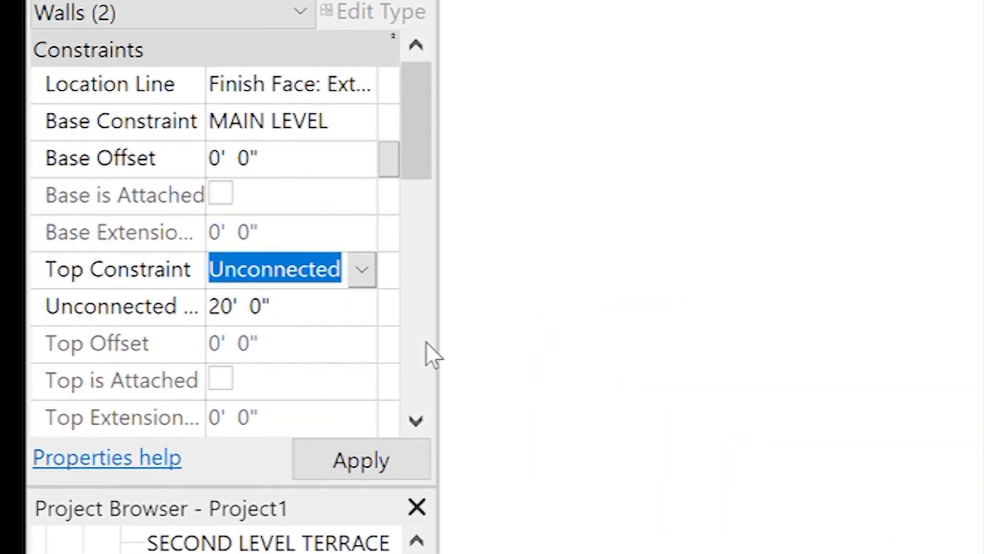
key("Down")
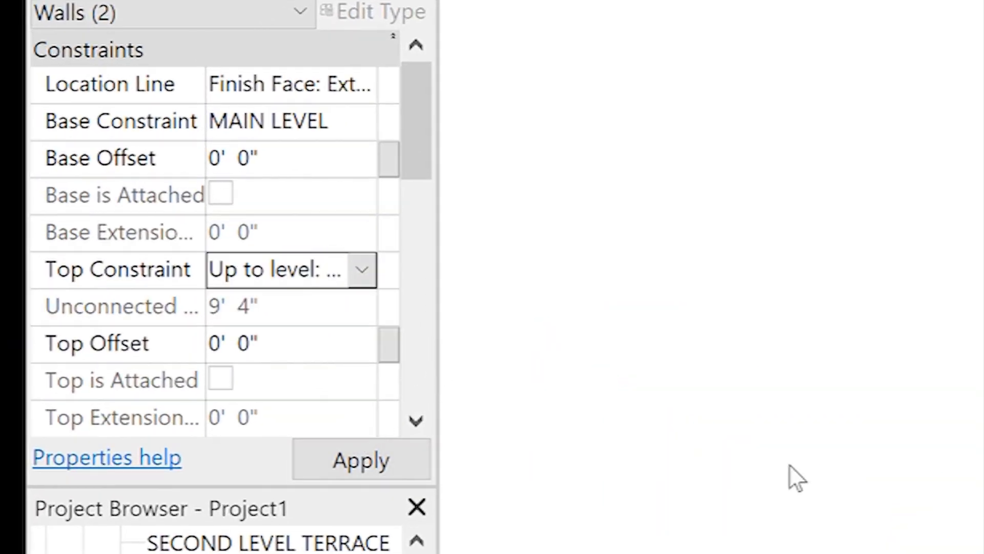
key("ctrl+Tab")
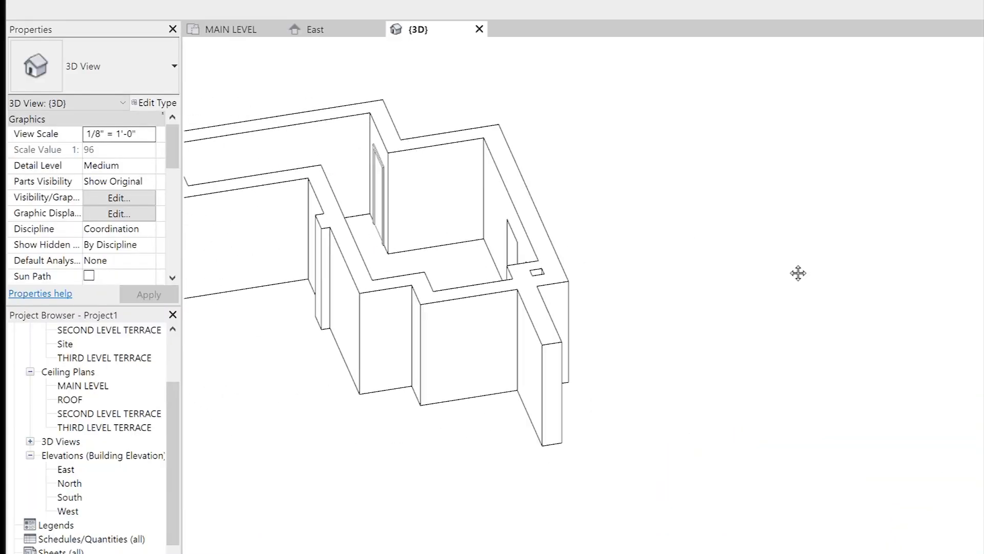
scroll(596, 271, "up", 3)
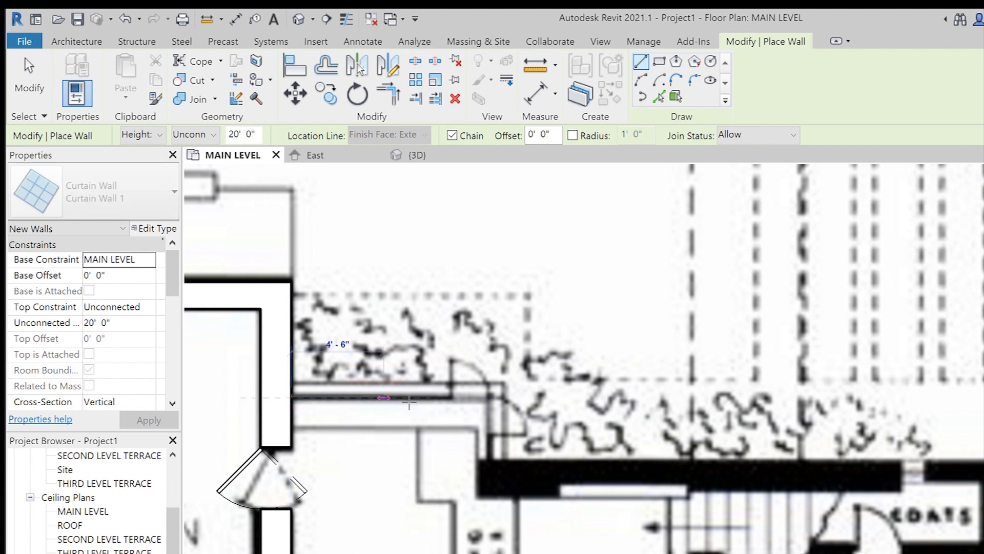
Step: End the curtain wall segment and chain 2'-high Generic - 24" walls along the dark band
left_click(495, 406)
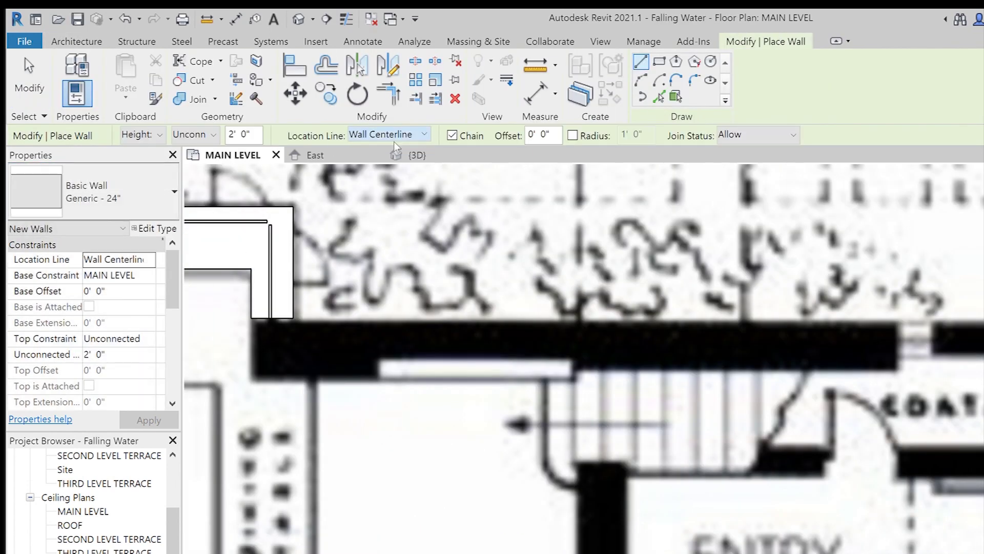
left_click(901, 318)
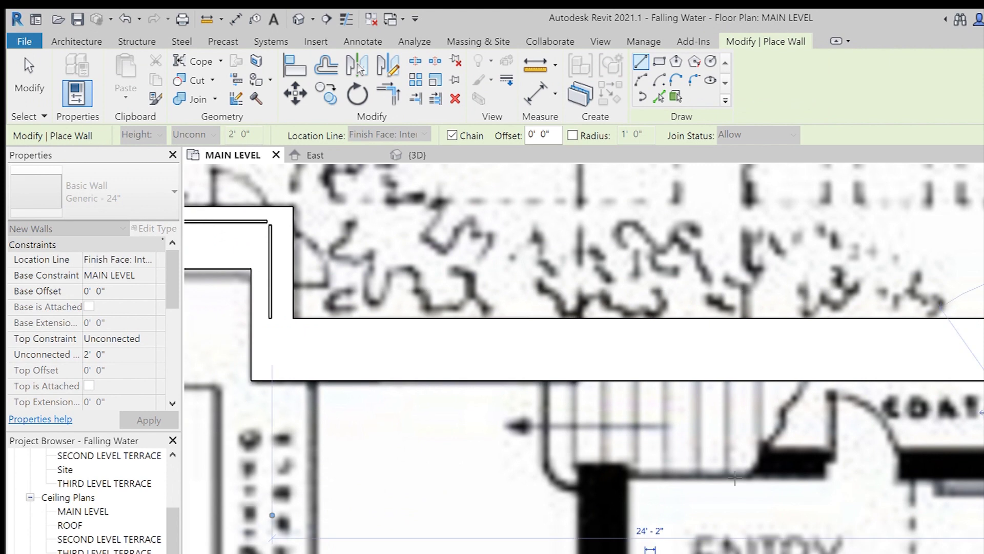
left_click(645, 477)
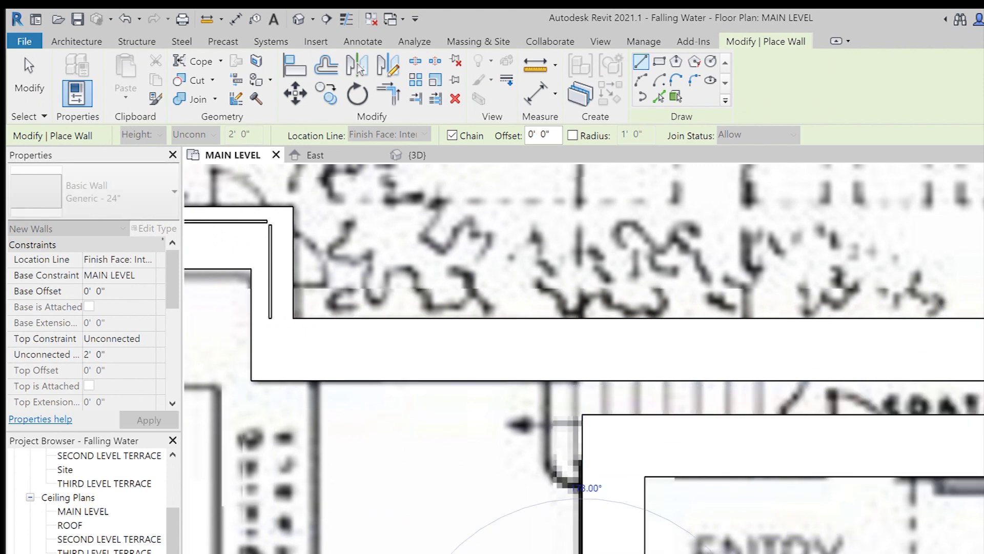
key("Escape")
key("Escape")
middle_click_drag(617, 308, 447, 448)
left_click(444, 449)
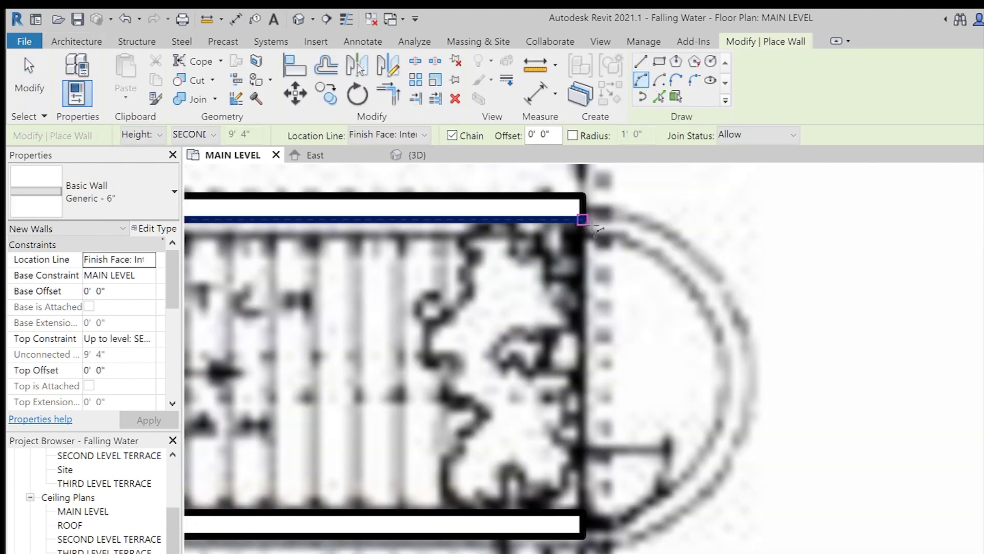
left_click(583, 219)
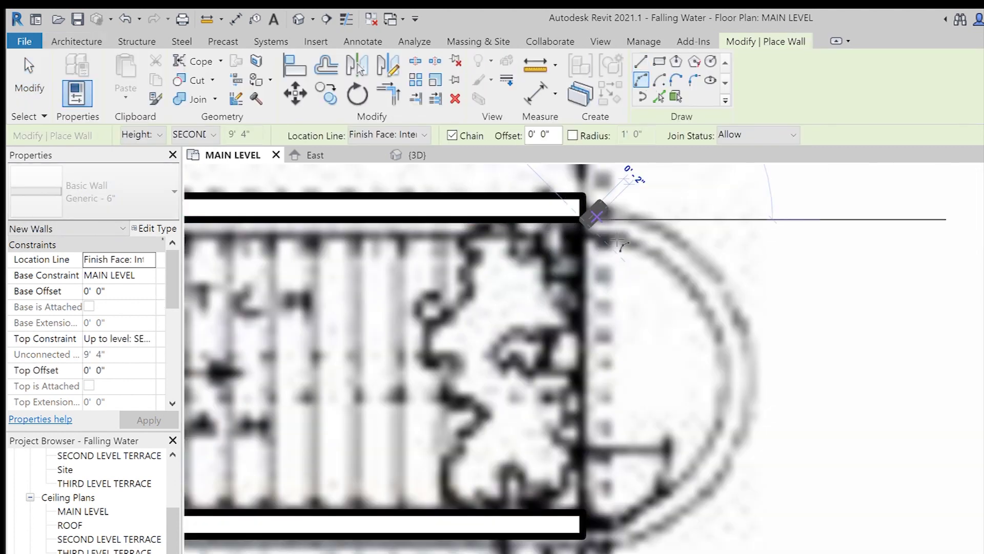
Step: Cap the parallel wall ends with a semicircular Generic - 6" arc wall and view it in 3D
left_click(584, 525)
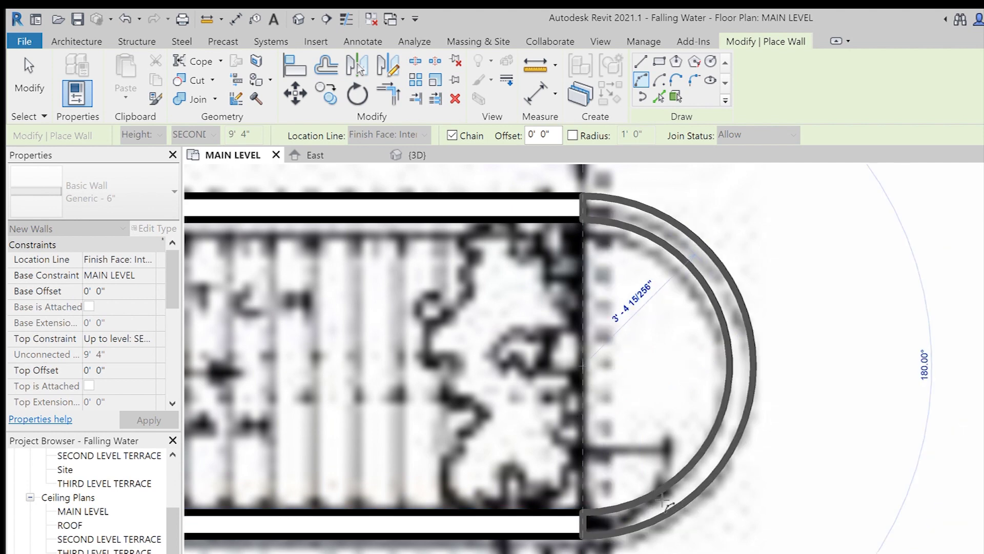
left_click(662, 499)
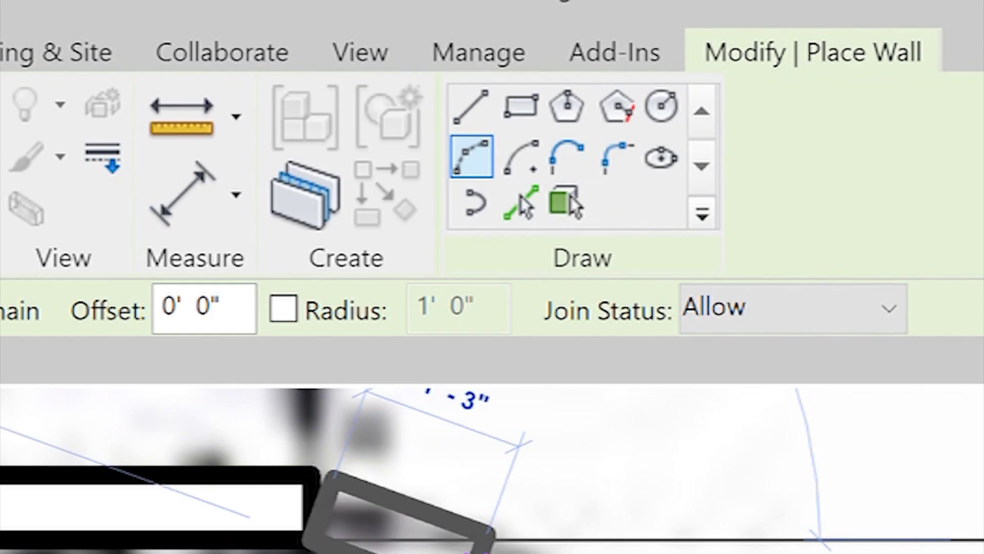
key("Escape")
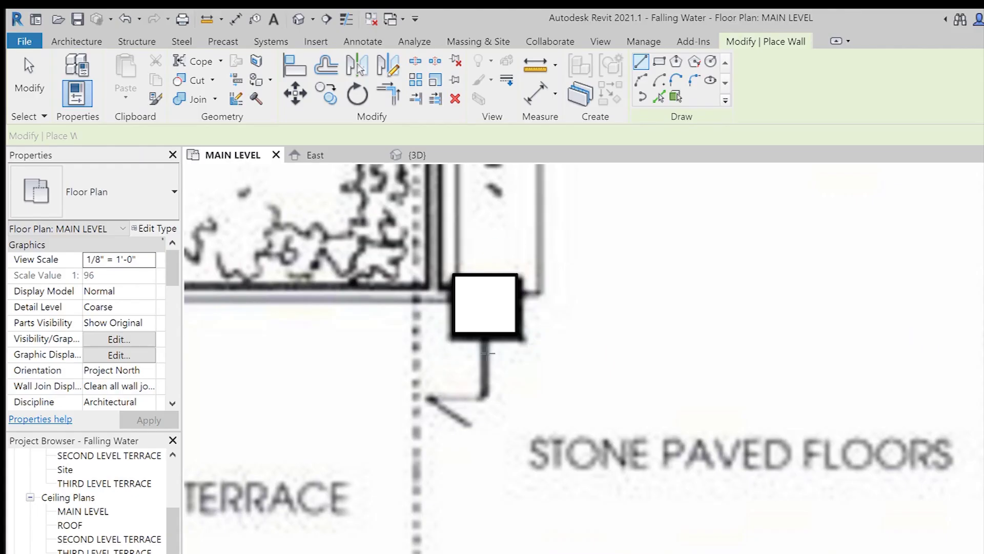
left_click(470, 106)
left_click(485, 334)
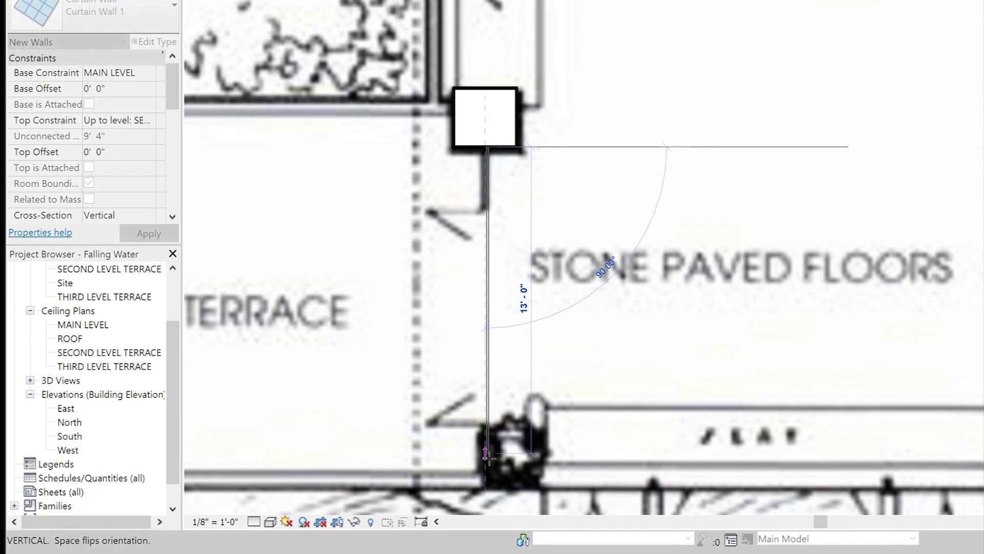
left_click(416, 59)
Step: Orbit the 3D model to inspect the new walls, then go back to the MAIN LEVEL plan
middle_click_drag(841, 266, 868, 280, "shift")
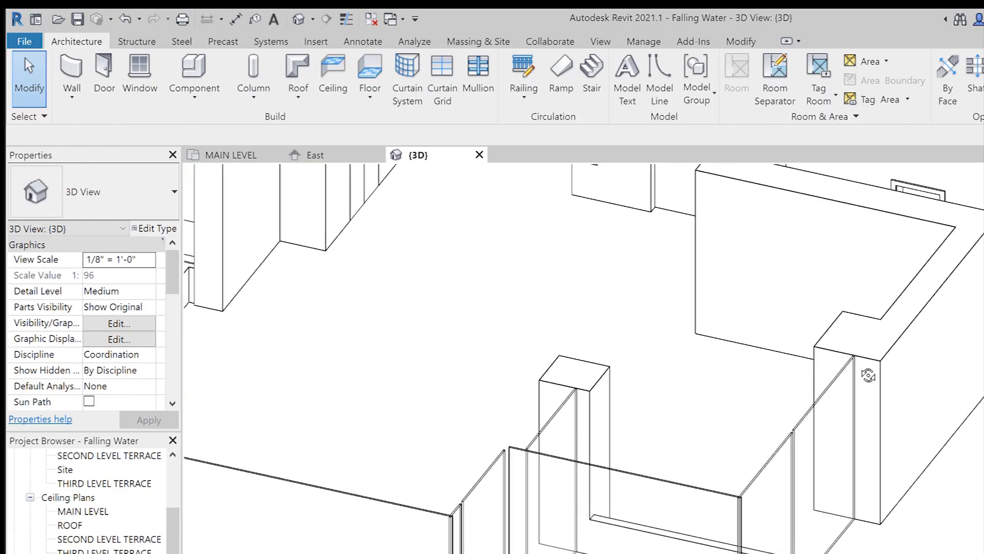
middle_click_drag(868, 375, 983, 377, "shift")
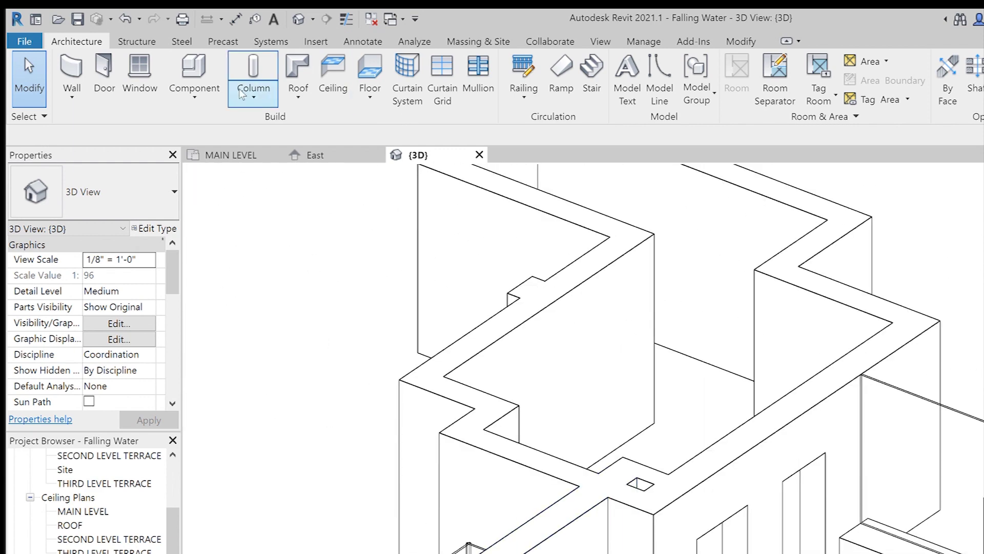
left_click(215, 156)
Step: Draw two parallel stair runs located by their left edge with a 2'4" run width
scroll(488, 314, "up", 5)
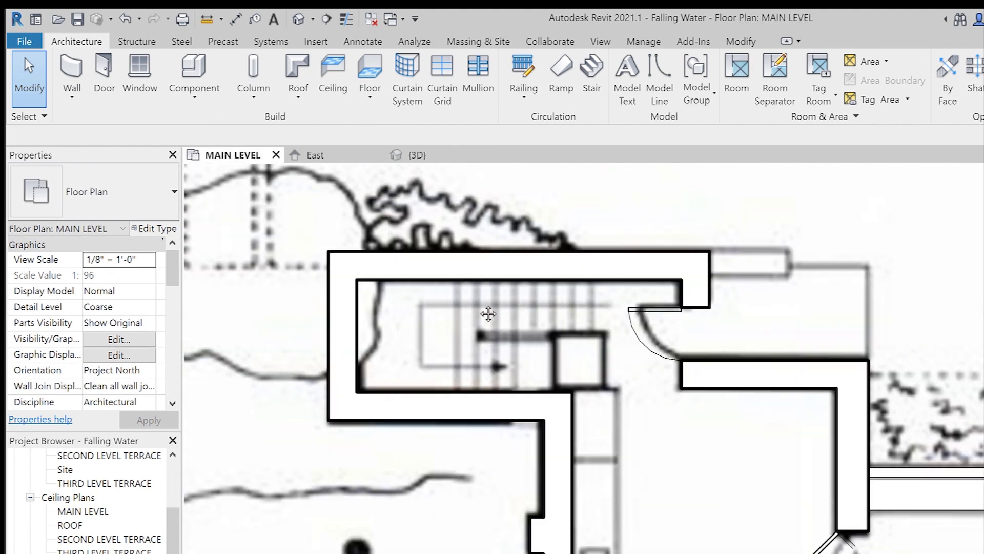
left_click(591, 72)
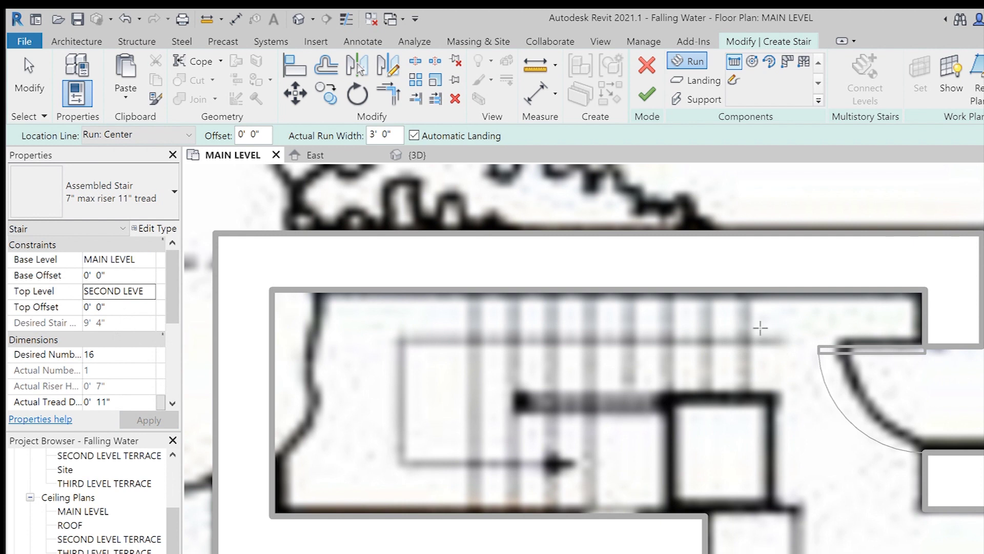
left_click(154, 134)
left_click(154, 179)
type("2'4")
key("Return")
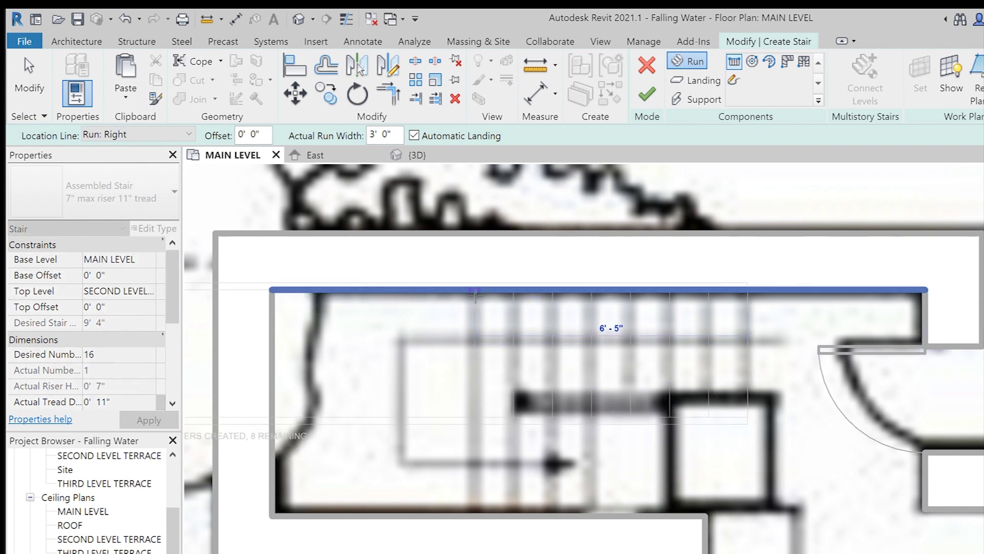
left_click(496, 465)
left_click(780, 518)
key("Escape")
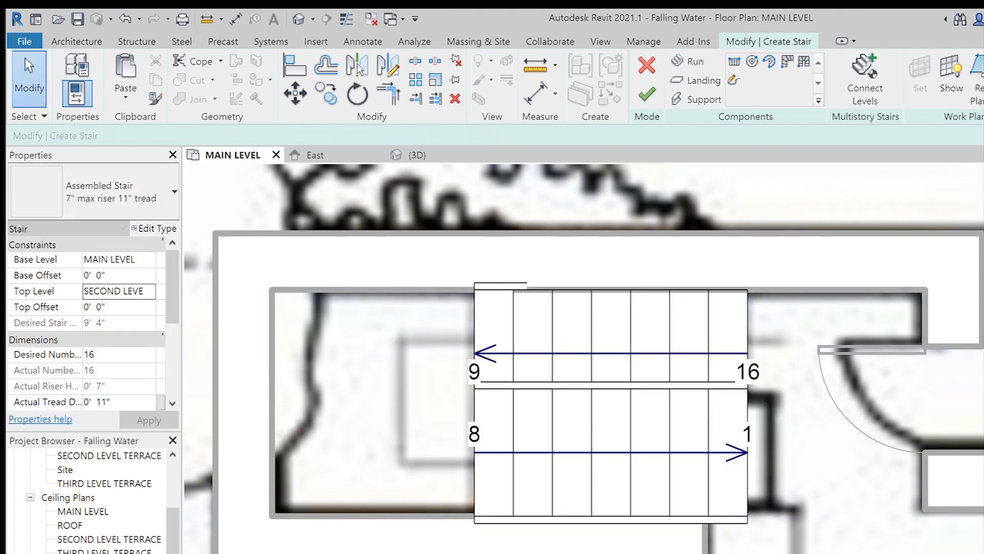
Step: Connect the two runs with a landing and finish the 16-riser stair
left_click(622, 421)
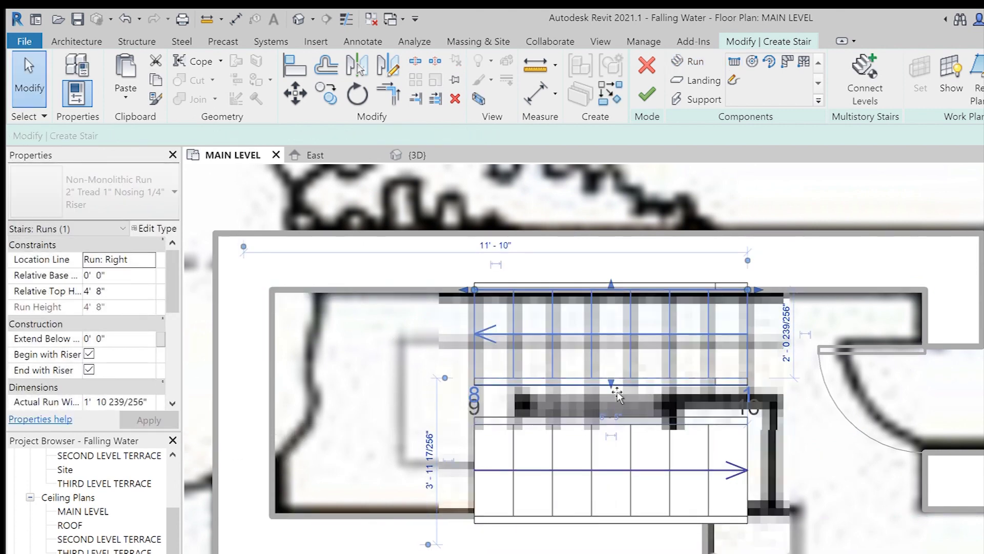
left_click(620, 420)
left_click(461, 384)
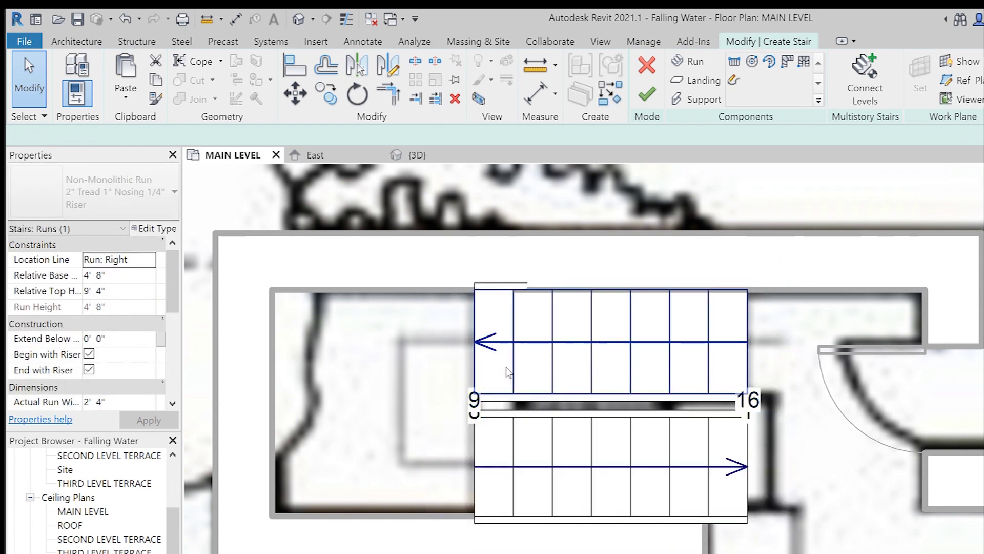
left_click(482, 302)
left_click(492, 481)
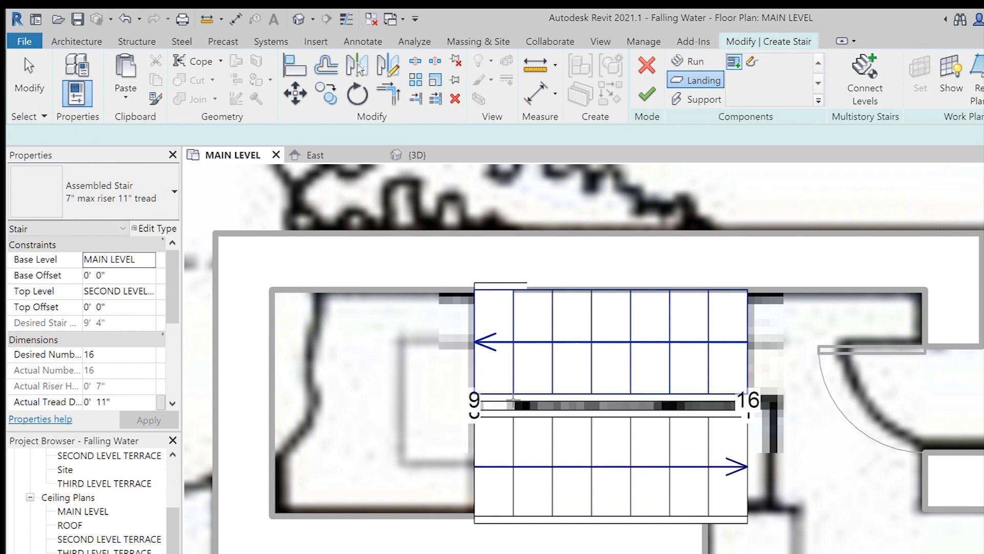
left_click(530, 428)
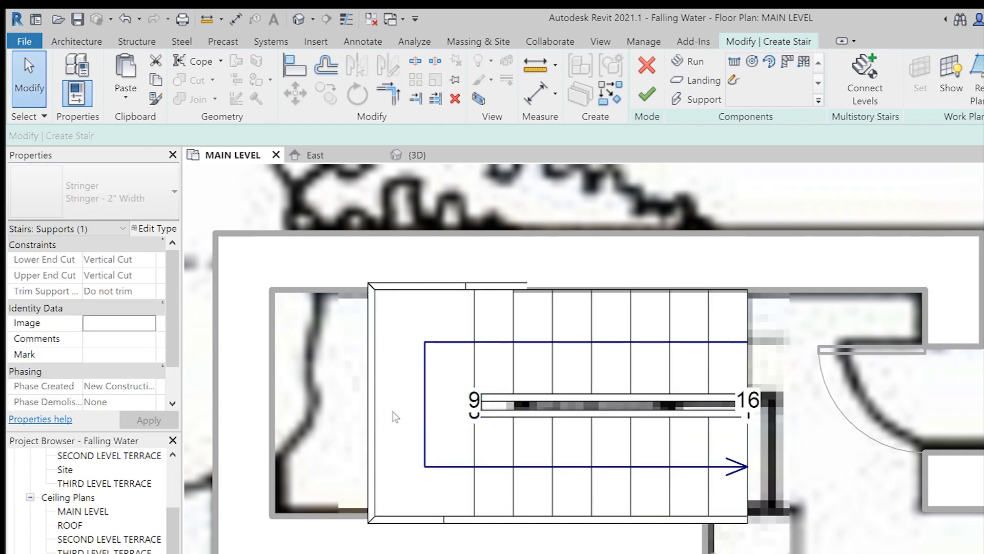
left_click(380, 405)
key("Escape")
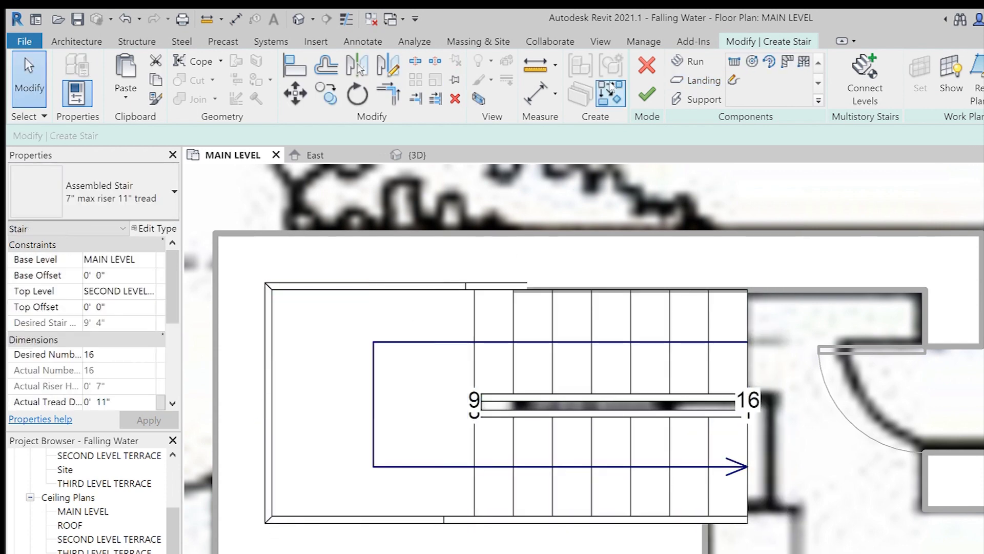
left_click(647, 94)
Step: Review the finished stair and its railing in the 3D view
left_click(416, 155)
scroll(558, 344, "up", 3)
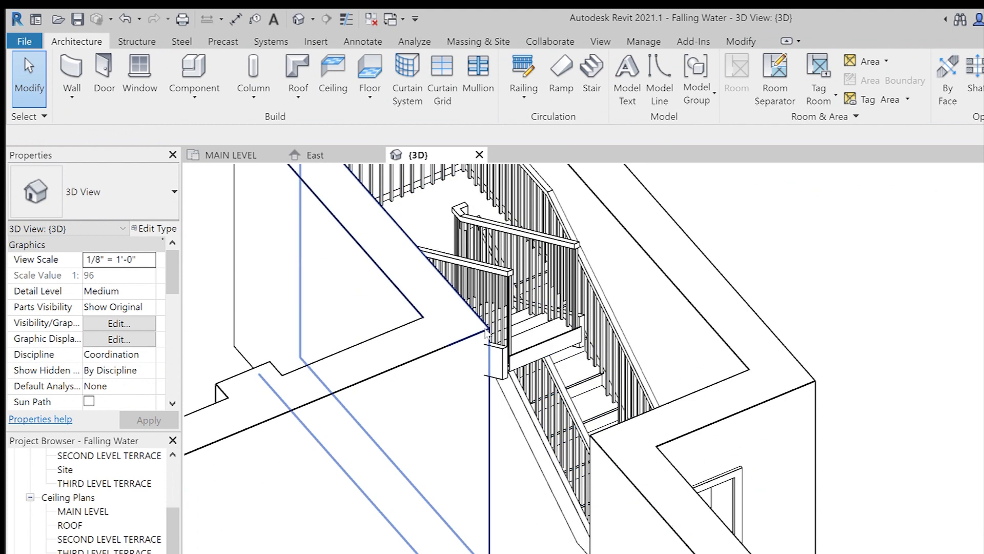
left_click(498, 277)
key("Escape")
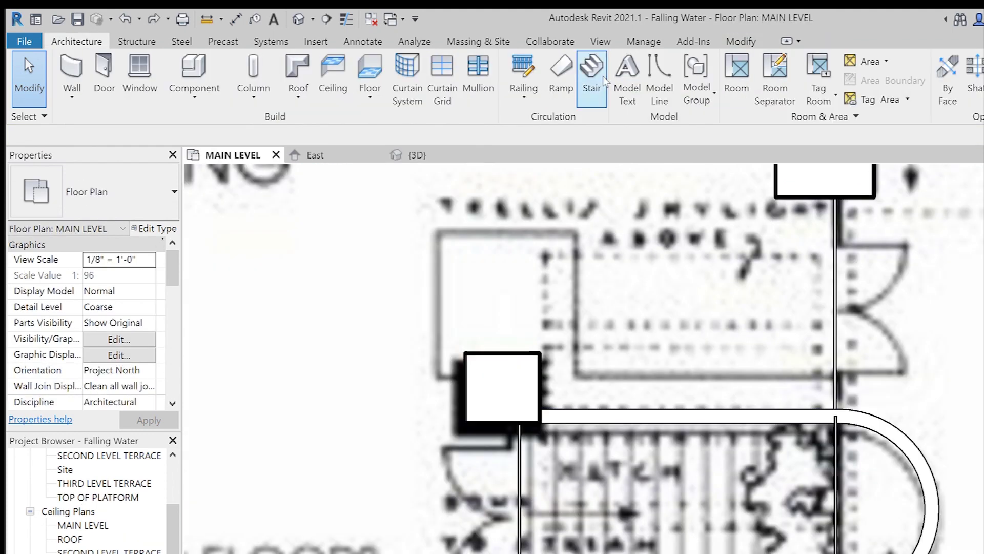
Step: Create another stair with a straight run along the terrace and finish it
left_click(589, 95)
left_click(539, 520)
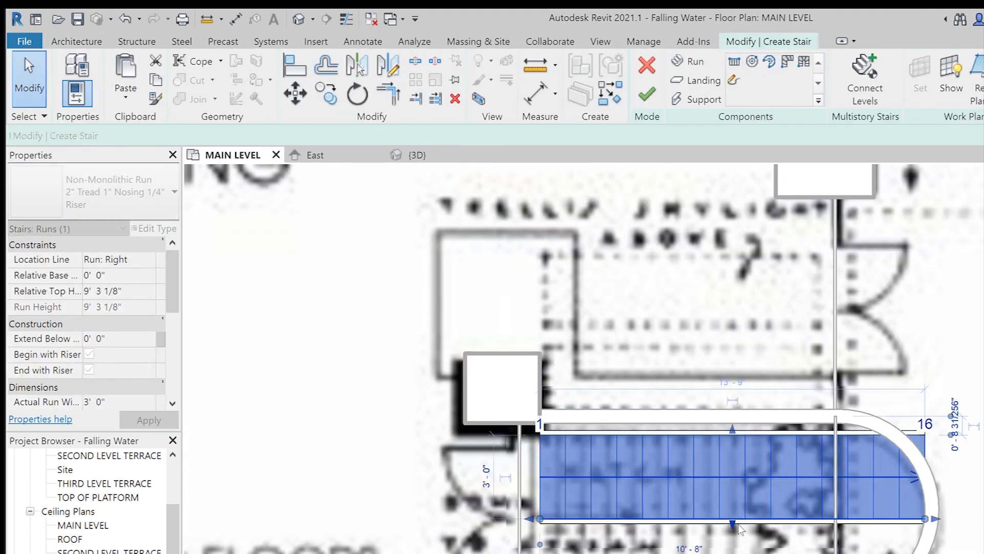
scroll(533, 523, "up", 3)
left_click(647, 94)
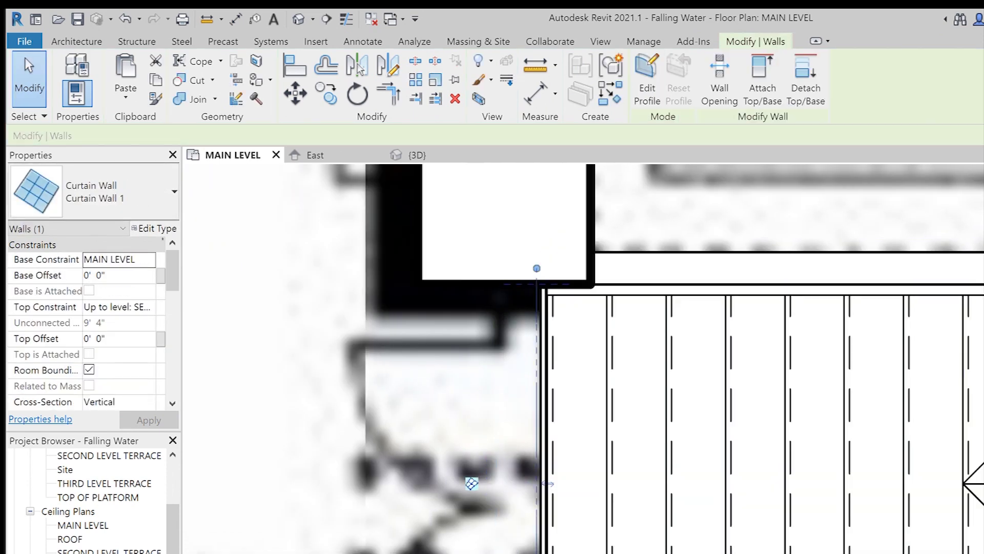
key("Escape")
scroll(493, 462, "down", 2)
Step: Inspect the curtain wall and the stair beside the wall in the 3D view
left_click(540, 475)
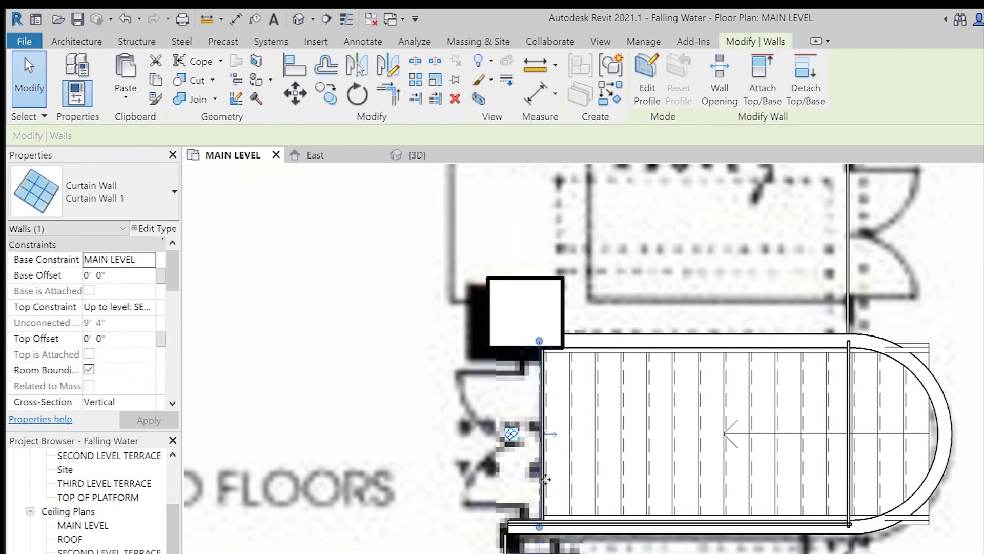
key("Escape")
scroll(485, 495, "up", 4)
scroll(491, 484, "down", 5)
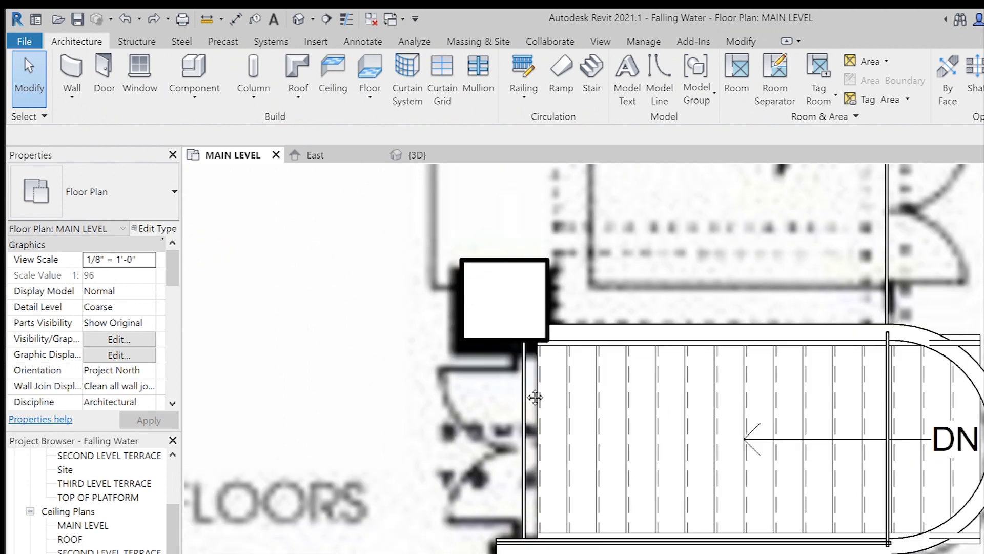
left_click(417, 155)
scroll(564, 359, "up", 3)
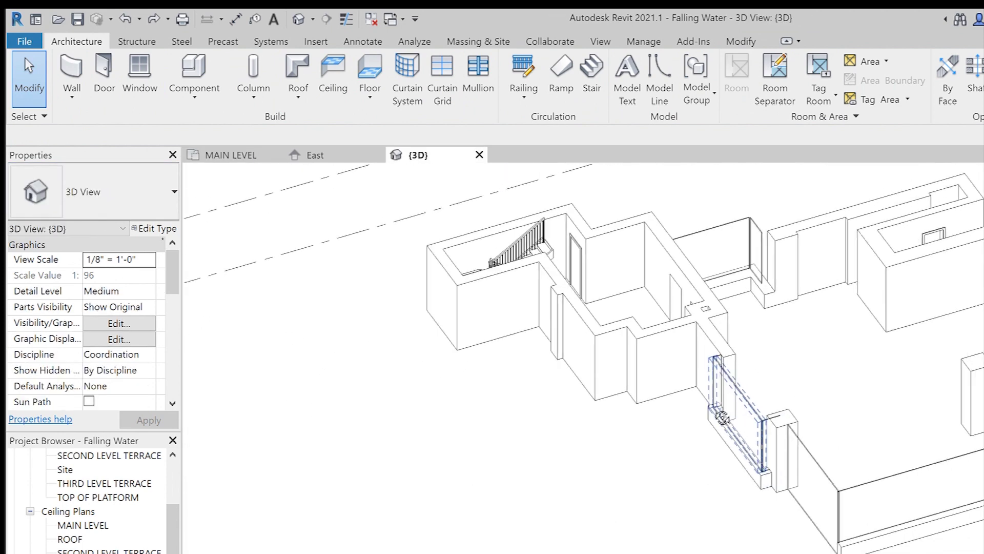
left_click(953, 462)
scroll(953, 462, "up", 3)
key("Escape")
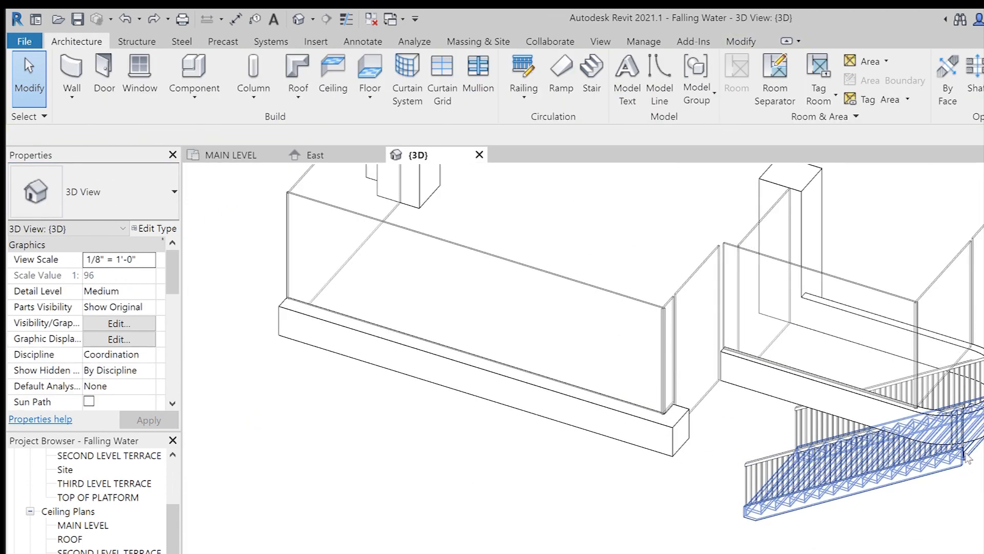
left_click(841, 451)
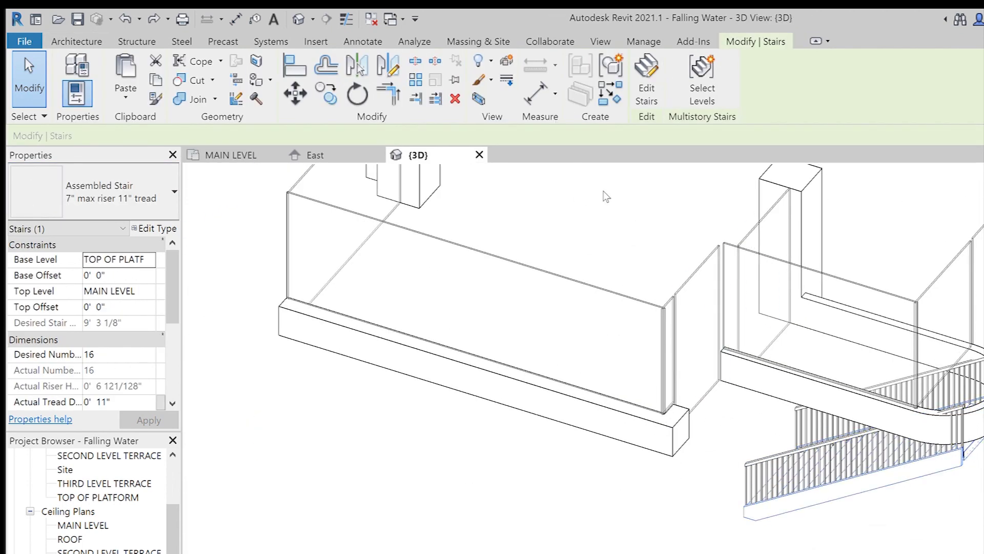
Step: Switch to the MAIN LEVEL plan and open the main-level stair for editing
left_click(246, 154)
key("Escape")
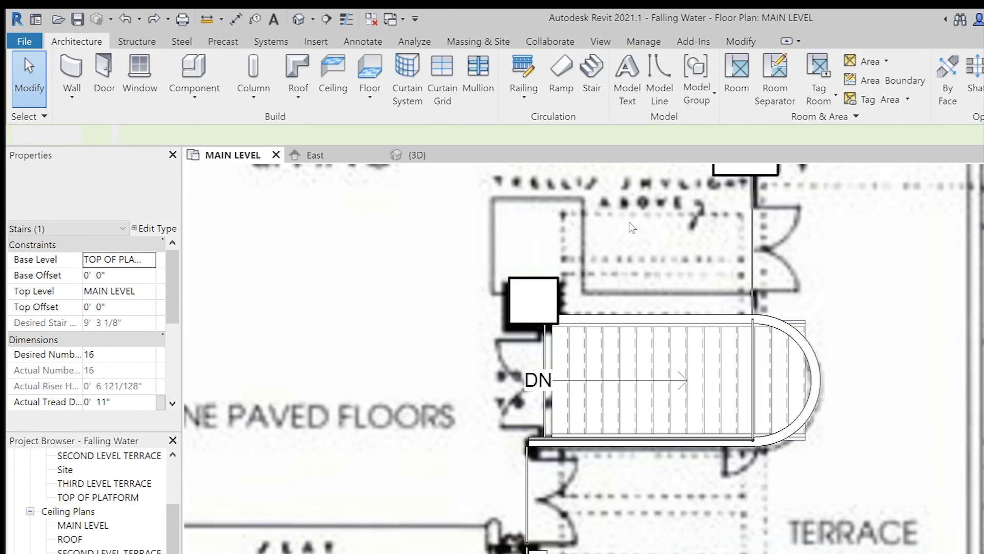
left_click(417, 154)
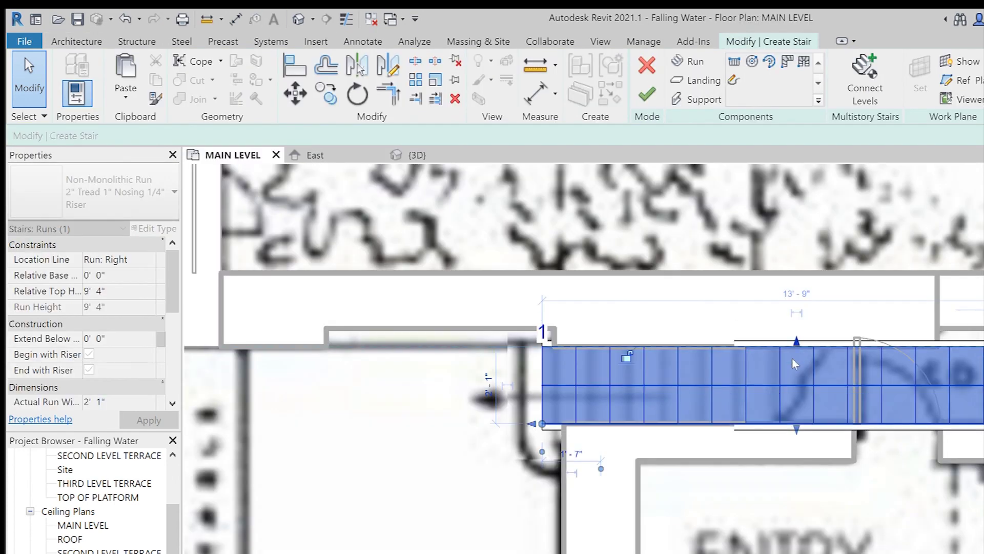
key("Escape")
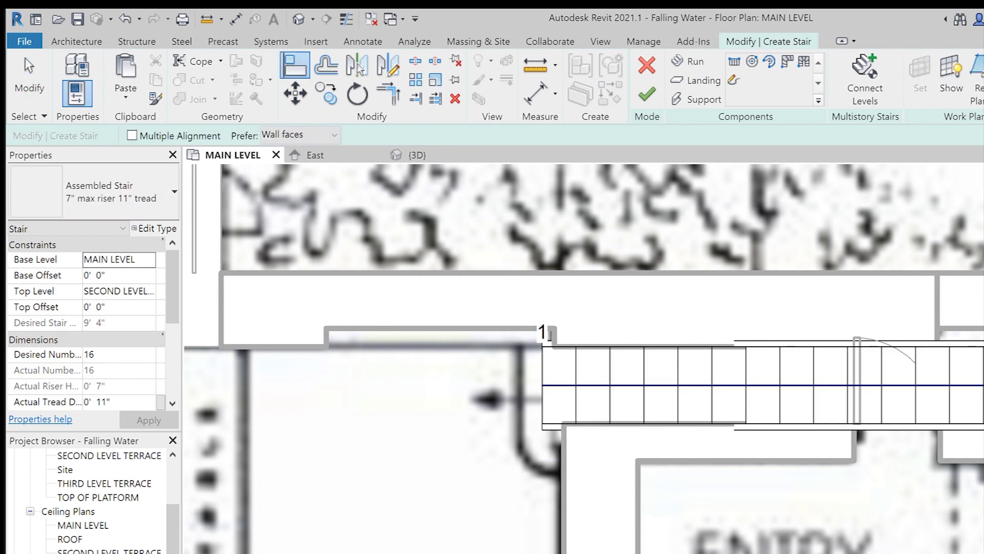
Step: Slide the main-level stair run left to the wall corner near ENTRY and finish the stair sketch
scroll(589, 410, "up", 2)
left_click(560, 398)
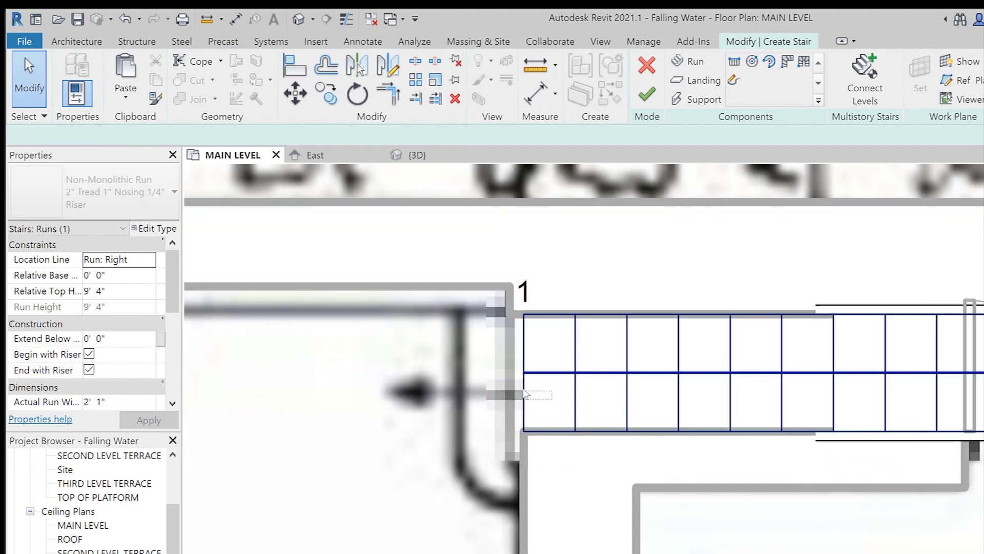
left_click_drag(525, 394, 465, 395)
left_click(476, 472)
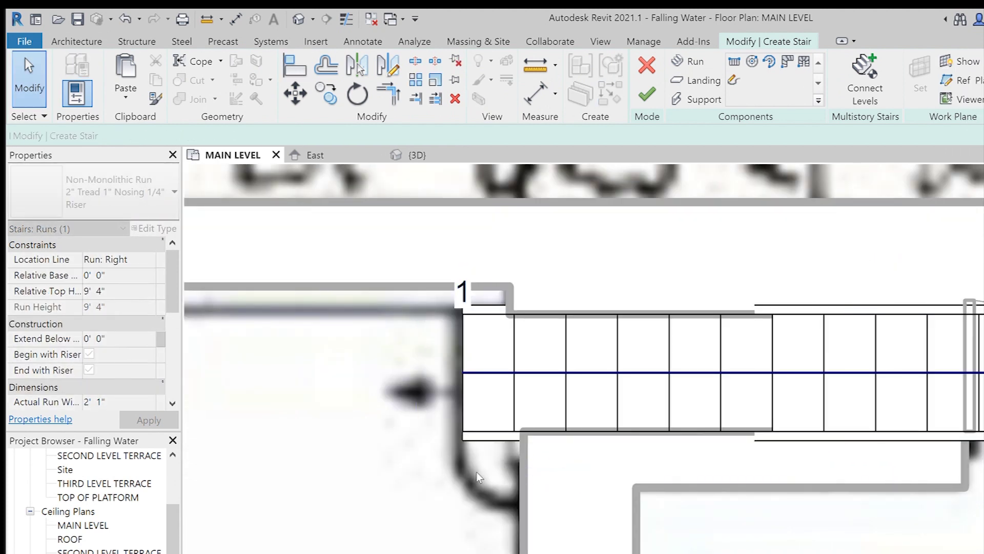
left_click(484, 425)
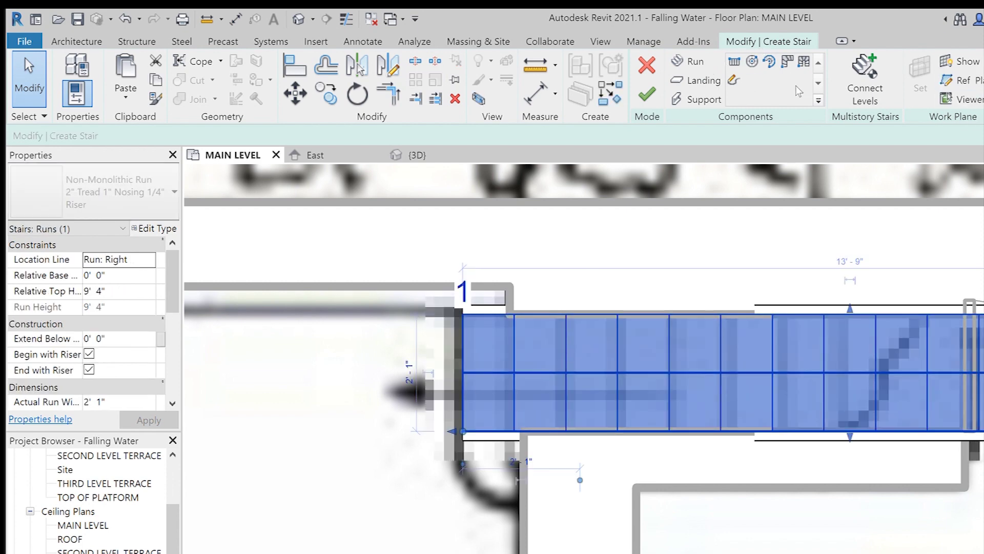
left_click(695, 62)
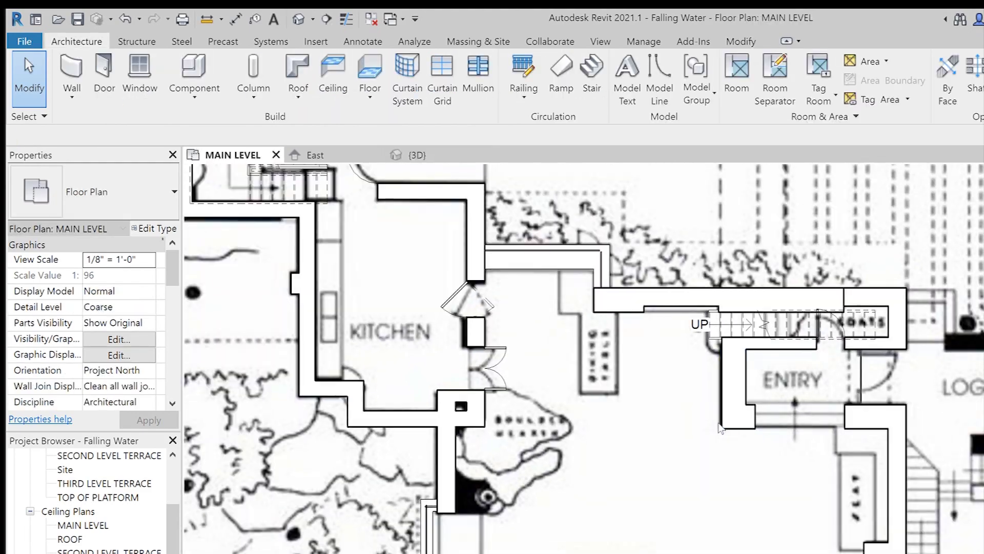
Step: Start a new floor sketch and add boundary lines along the top walls
middle_click_drag(439, 280, 481, 314)
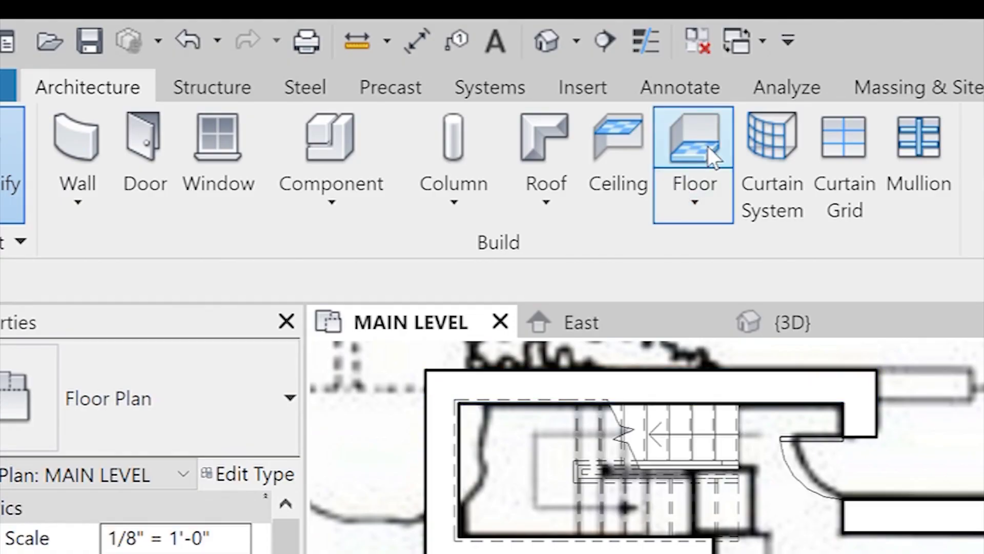
left_click(707, 146)
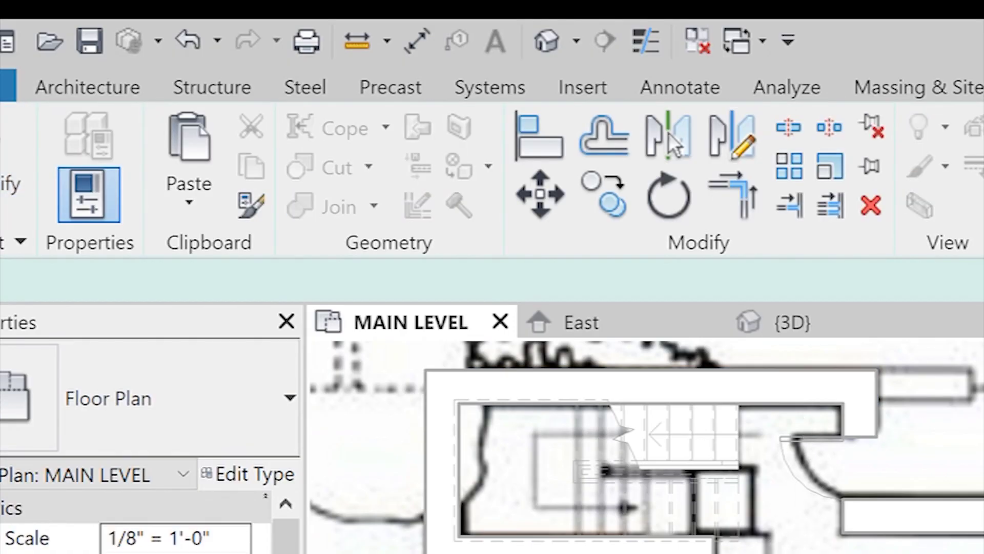
scroll(456, 213, "up", 3)
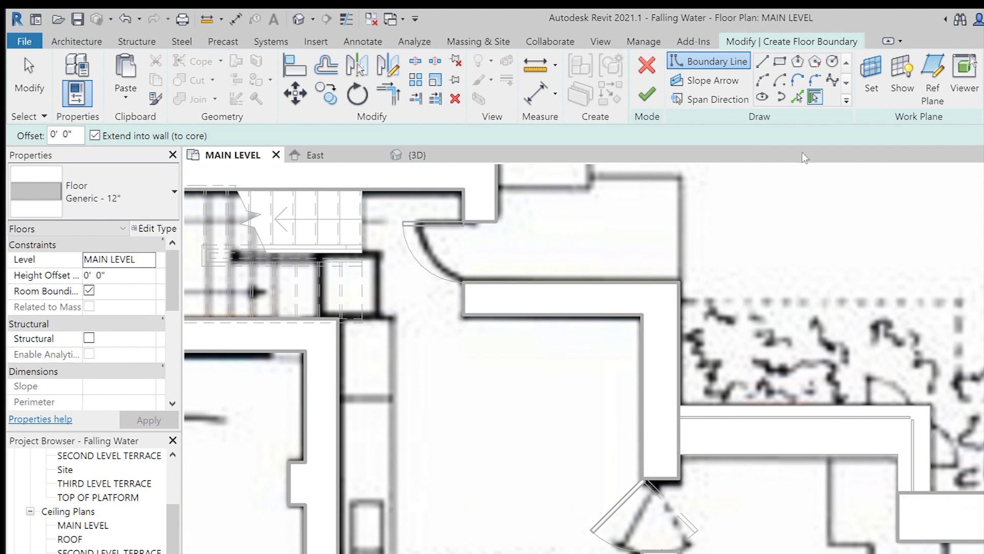
middle_click_drag(496, 193, 610, 298)
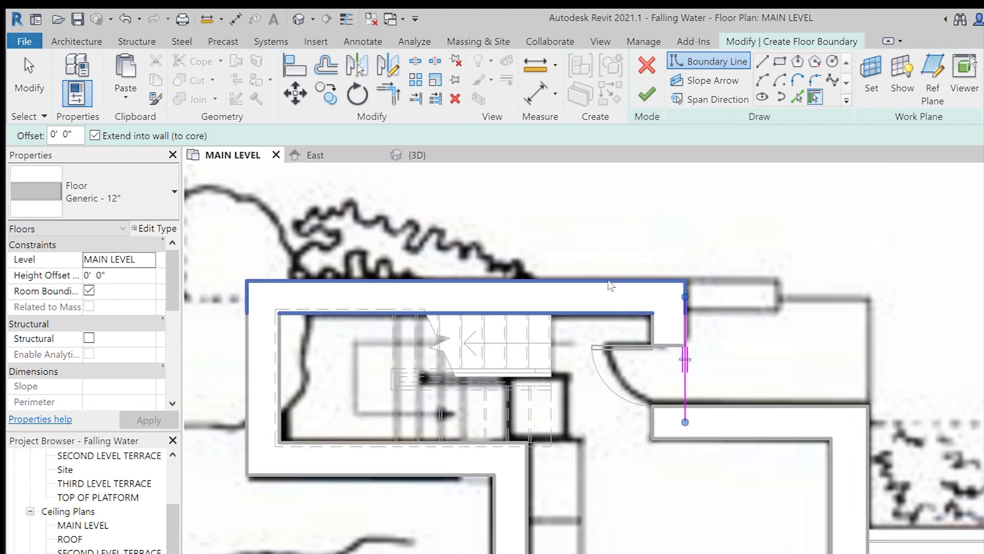
left_click(611, 285)
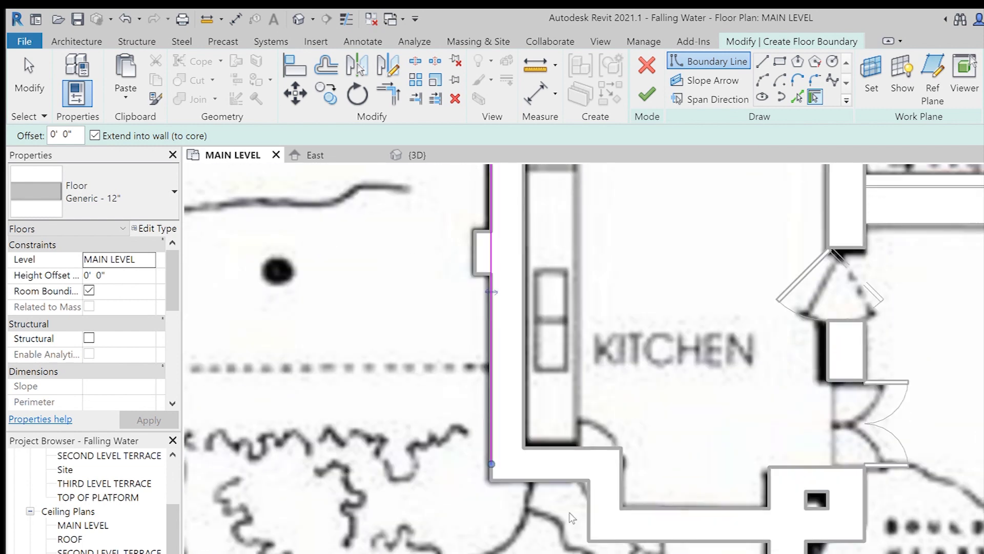
left_click(564, 474)
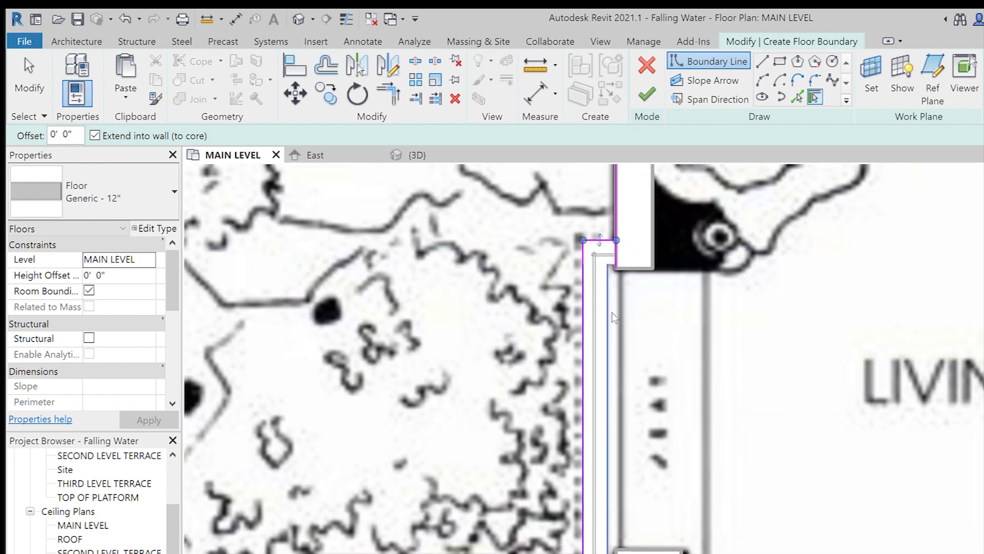
Step: Pan to the KITCHEN area and delete a stray floor boundary line
scroll(600, 451, "down", 3)
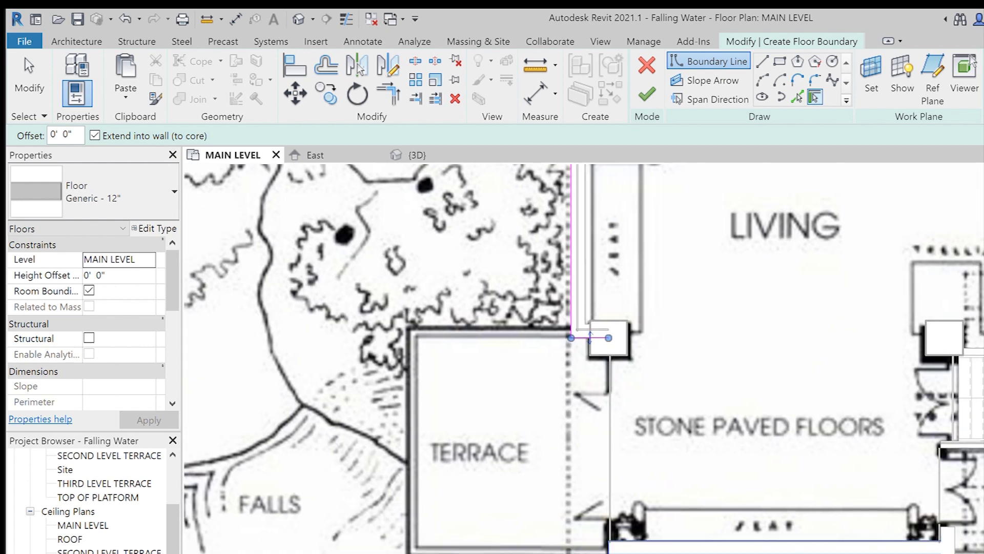
middle_click_drag(609, 338, 358, 482)
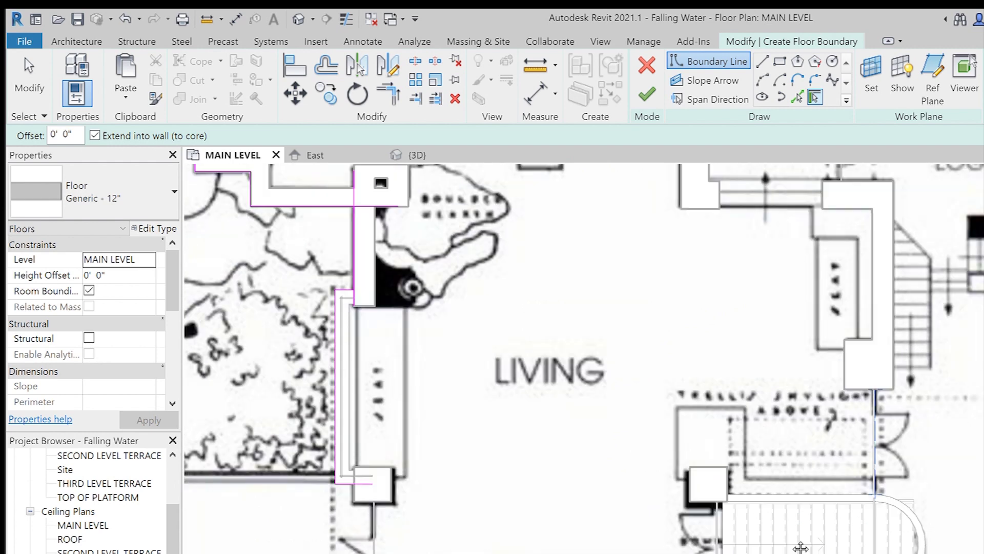
middle_click_drag(564, 256, 333, 376)
middle_click_drag(690, 246, 727, 378)
middle_click_drag(512, 206, 817, 383)
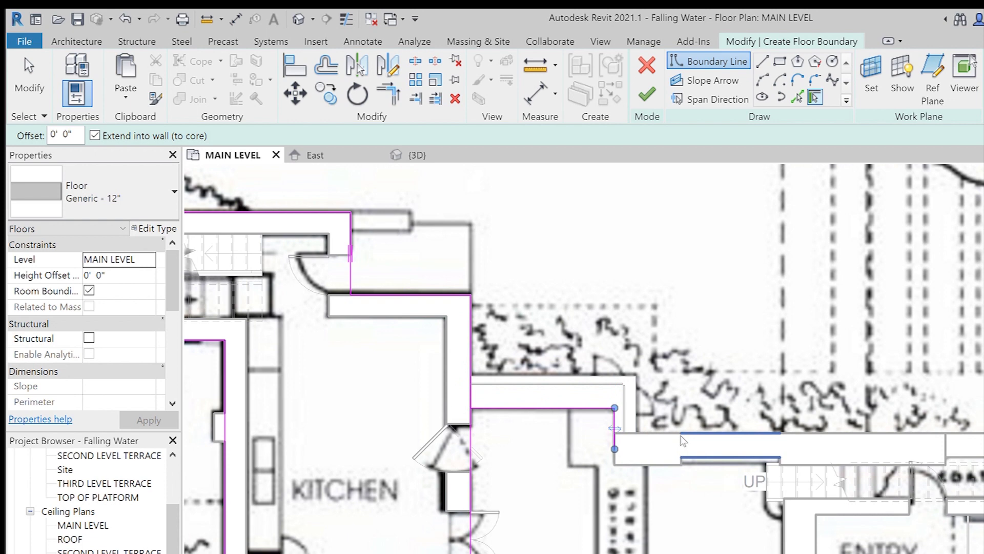
middle_click_drag(626, 353, 772, 357)
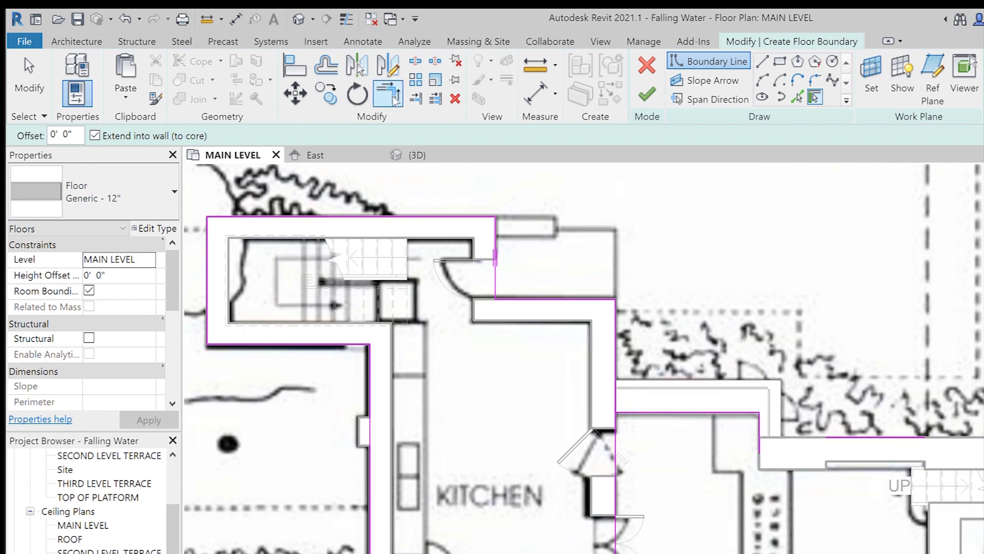
key("Escape")
left_click(586, 300)
key("Delete")
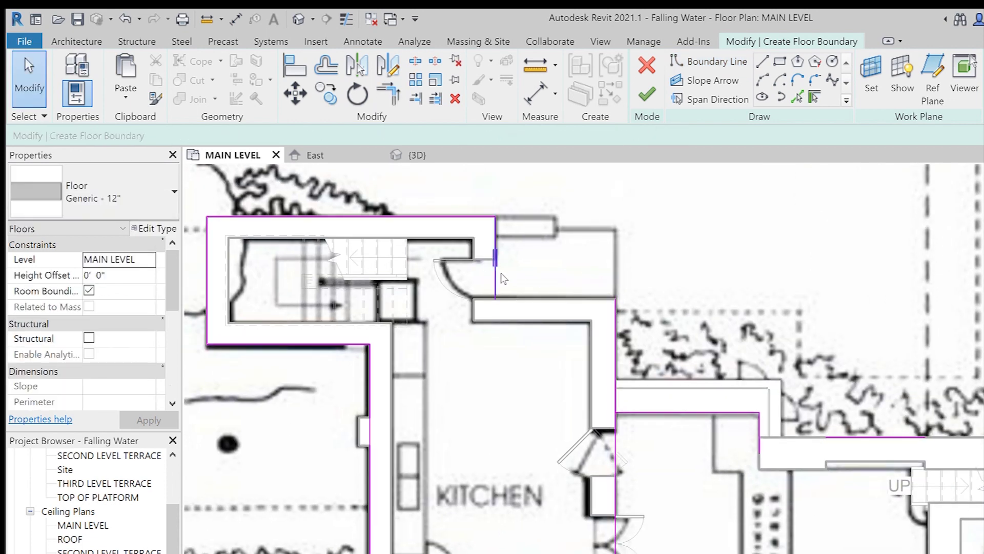
Step: Trim and align the floor boundary lines into corners at the wall faces
left_click(388, 93)
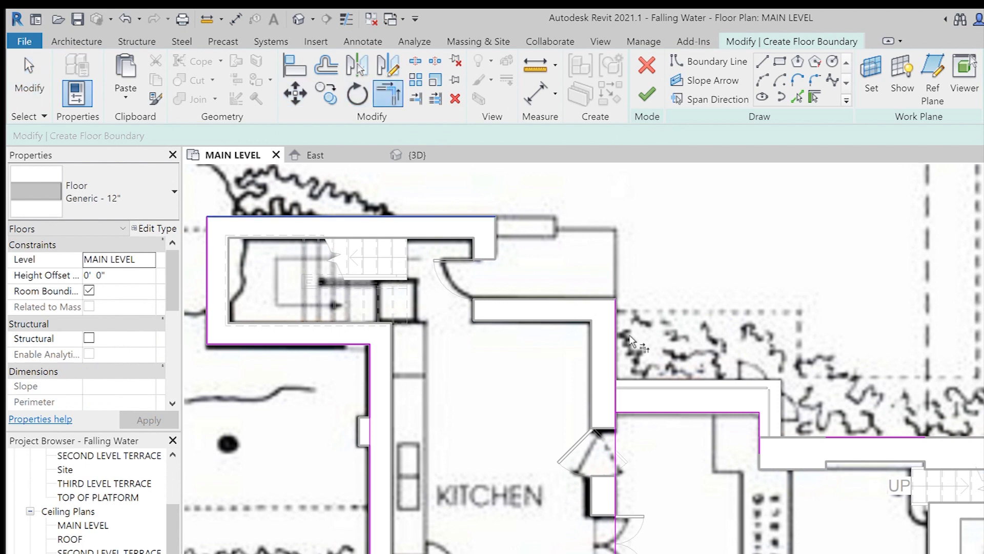
middle_click_drag(614, 370, 615, 345)
scroll(661, 387, "up", 3)
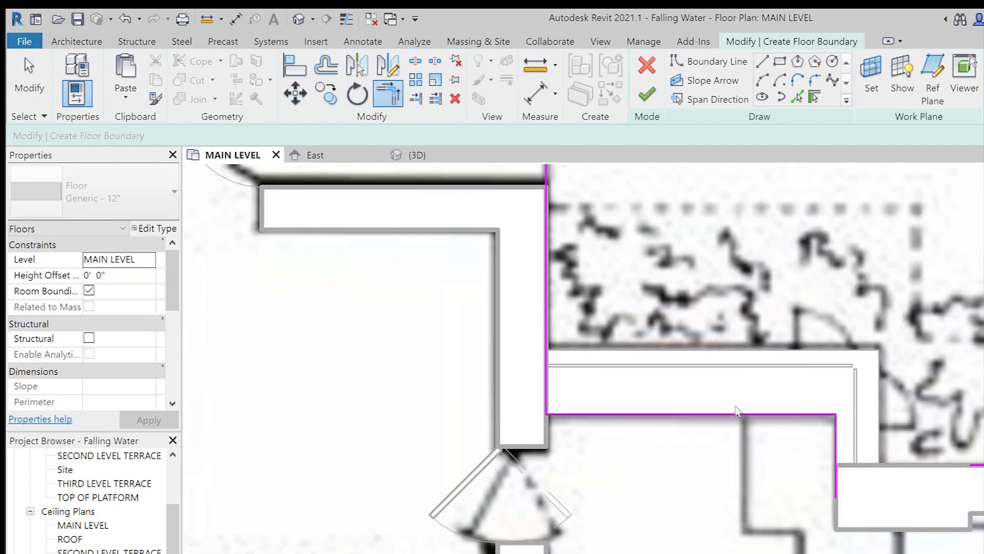
key("Escape")
key("a")
key("l")
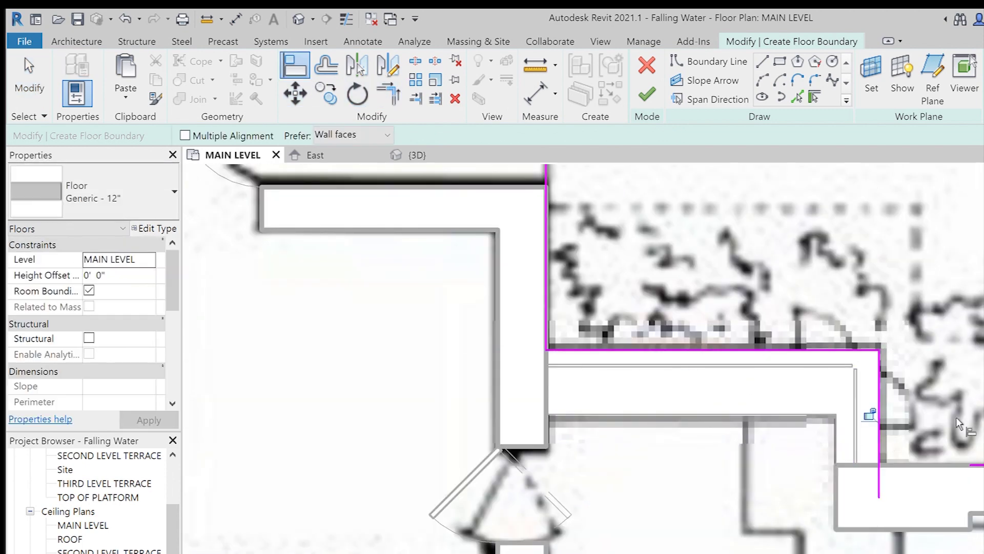
middle_click_drag(885, 439, 639, 426)
key("Escape")
key("t")
key("r")
left_click(702, 435)
Step: Undo the last boundary edits at the kitchen corridor corner
scroll(639, 426, "down", 1)
scroll(918, 410, "down", 2)
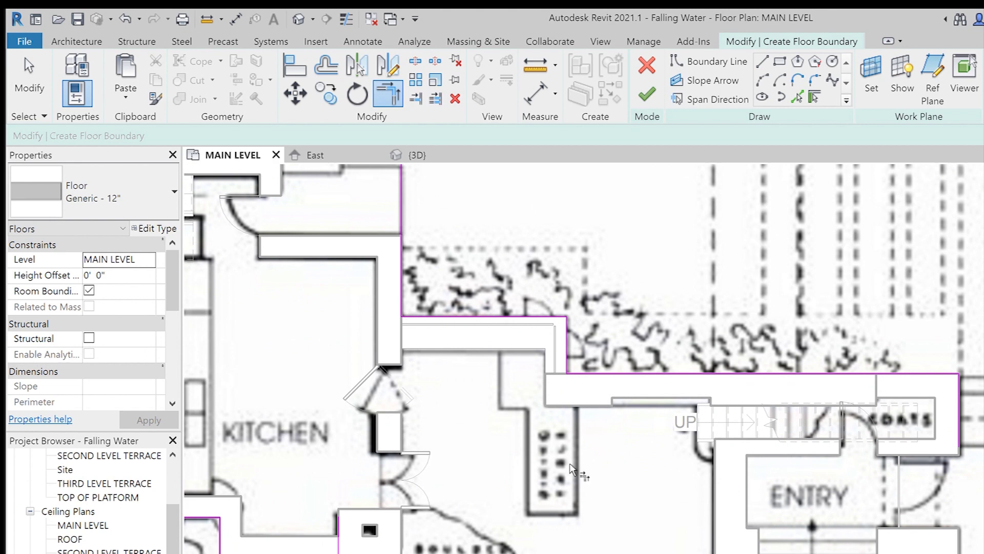
middle_click_drag(312, 502, 564, 442)
scroll(564, 441, "up", 3)
scroll(482, 445, "down", 2)
scroll(776, 393, "up", 2)
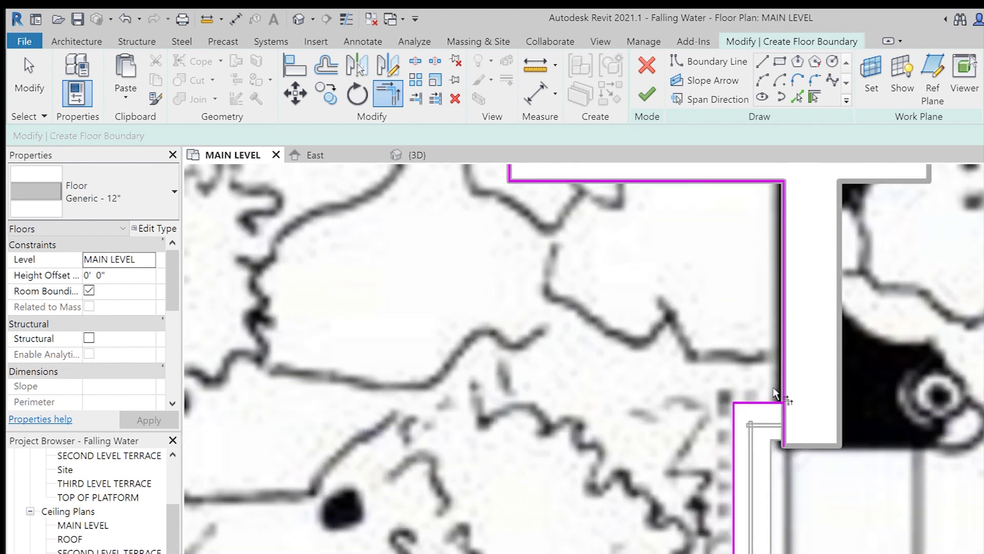
scroll(766, 436, "down", 2)
scroll(779, 482, "up", 2)
key("Escape")
left_click(841, 455)
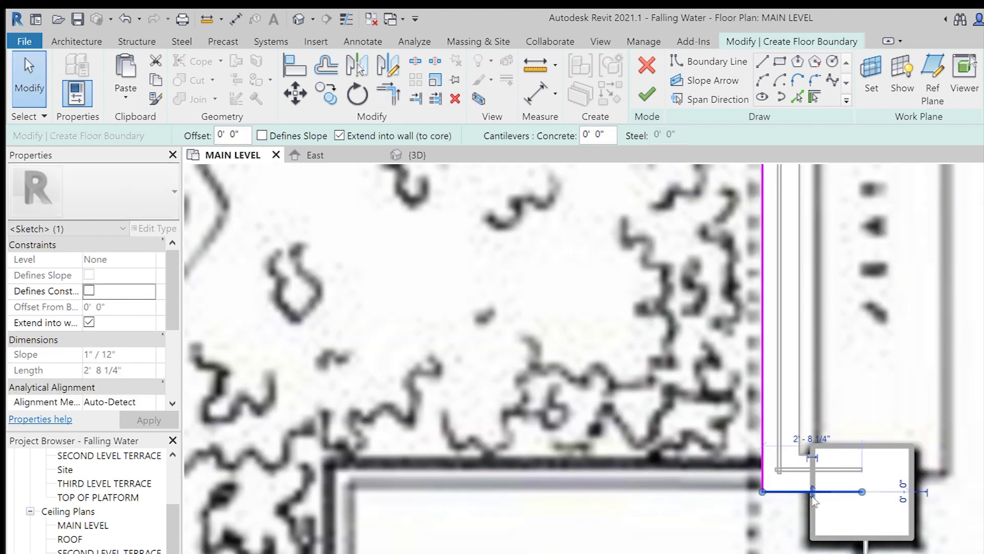
key("Escape")
key("ctrl+z")
key("ctrl+z")
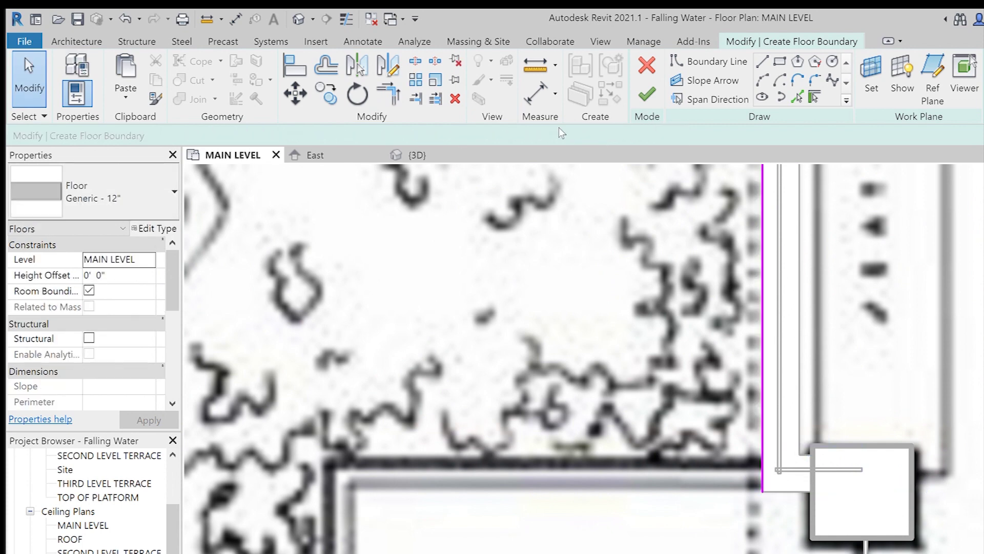
Step: Draw a final boundary line from the wall corner and complete the floor
left_click(767, 66)
left_click(762, 464)
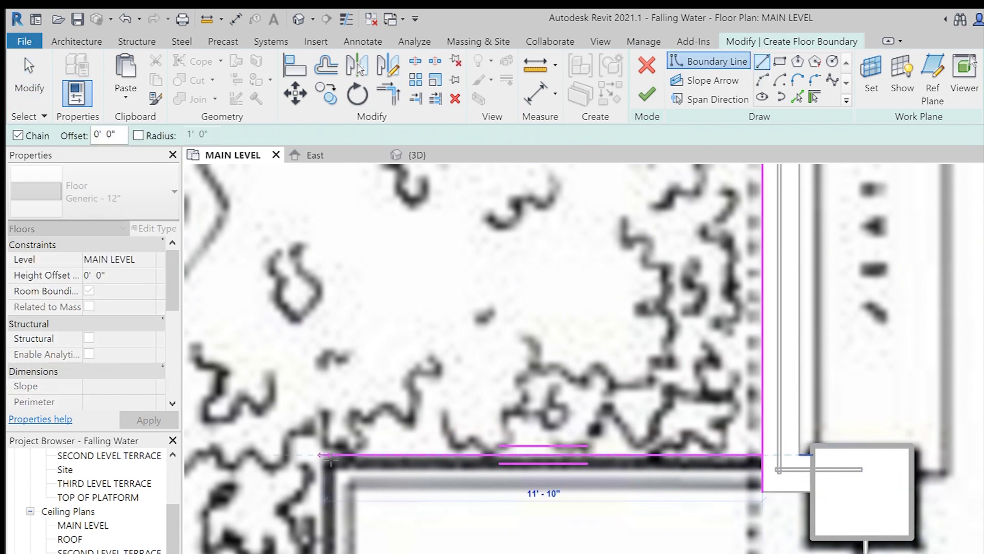
scroll(422, 321, "up", 3)
scroll(422, 321, "down", 4)
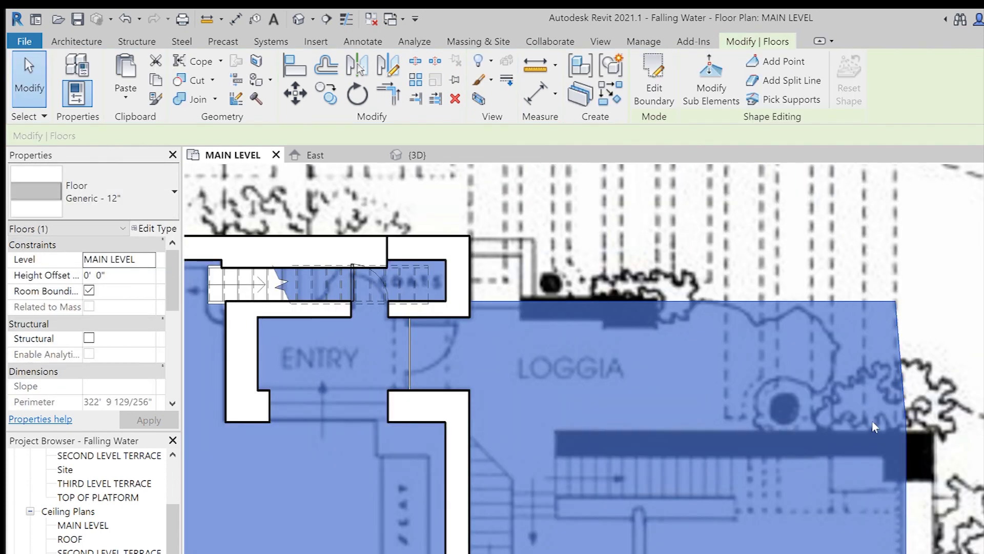
key("Escape")
Step: Select the new main-level floor and check it in the 3D view
scroll(785, 252, "down", 3)
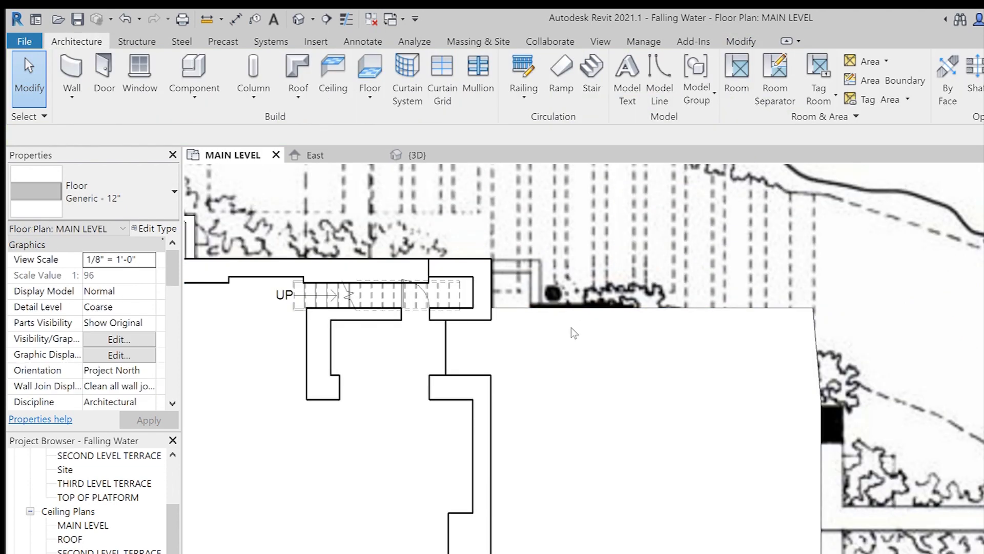
left_click(636, 202)
scroll(636, 203, "up", 3)
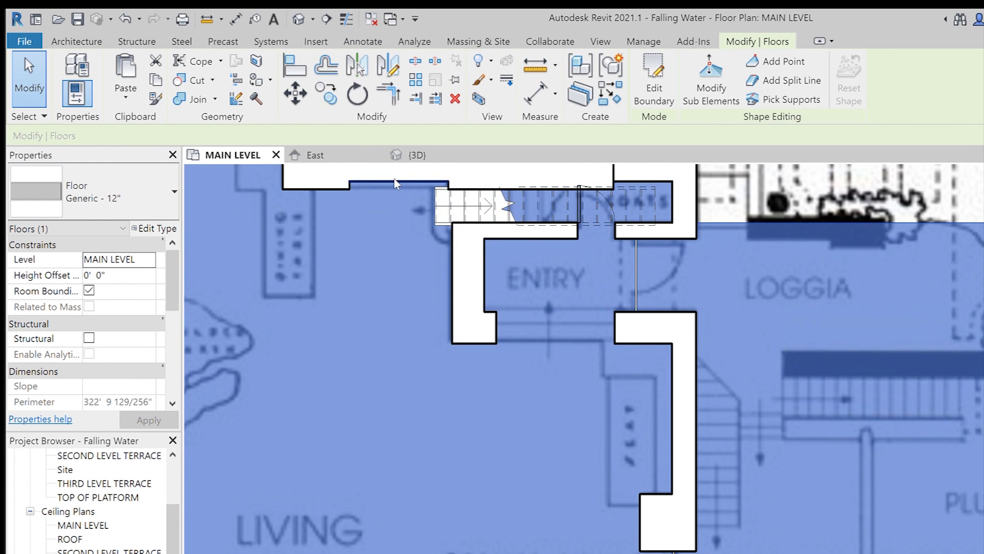
key("Escape")
left_click(418, 155)
scroll(778, 419, "down", 3)
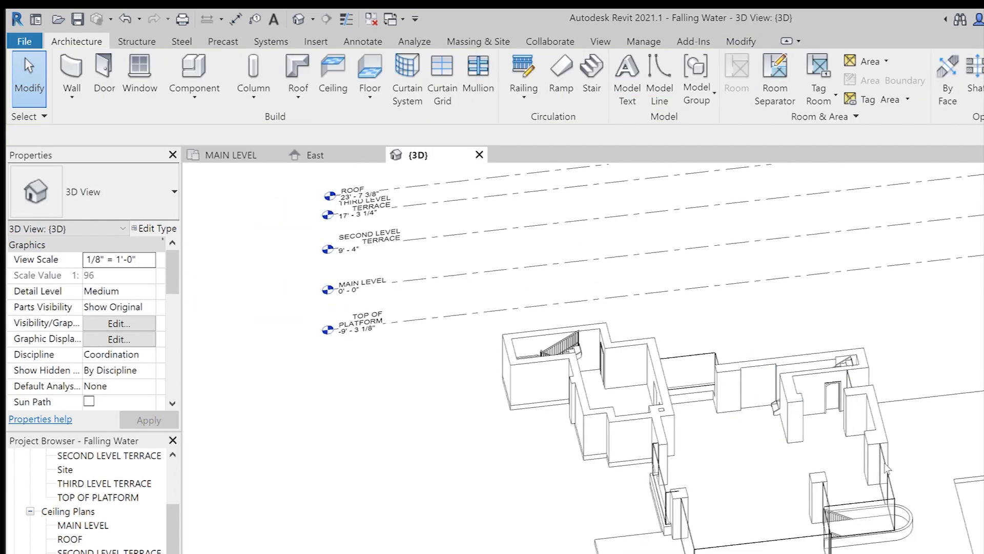
left_click(934, 517)
scroll(934, 517, "up", 4)
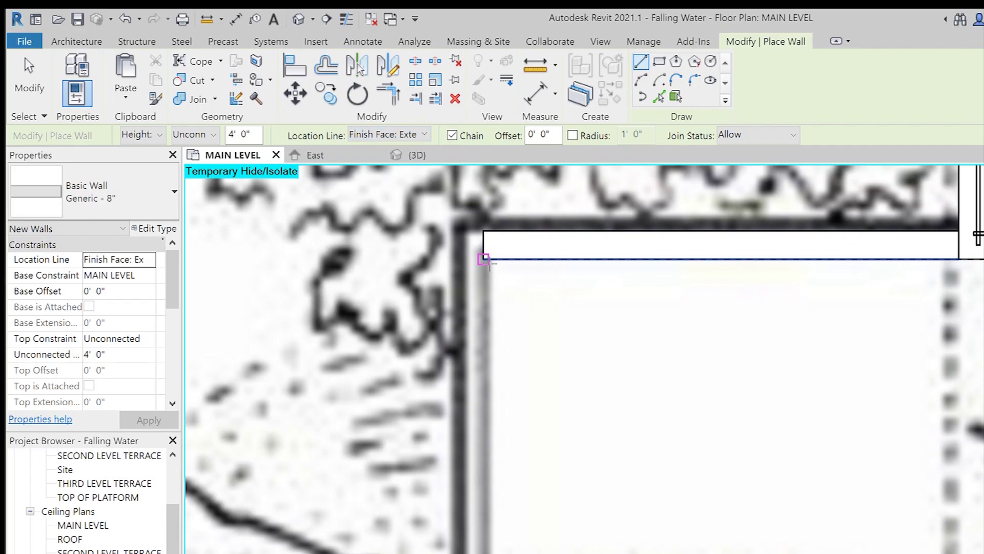
Step: Draw a 4' 0" wall starting at the terrace snap point
left_click(484, 259)
scroll(492, 282, "up", 5)
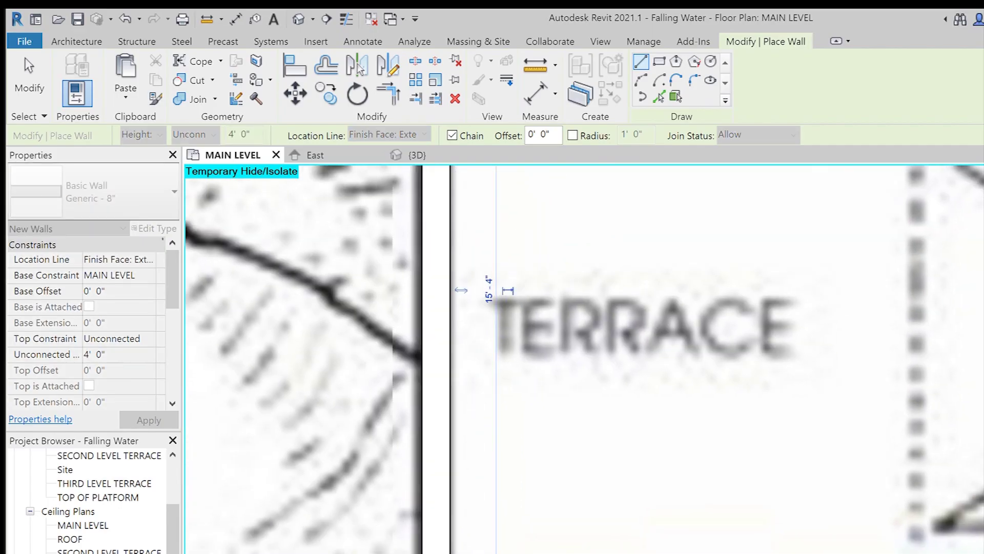
key("Escape")
key("Escape")
scroll(584, 359, "down", 2)
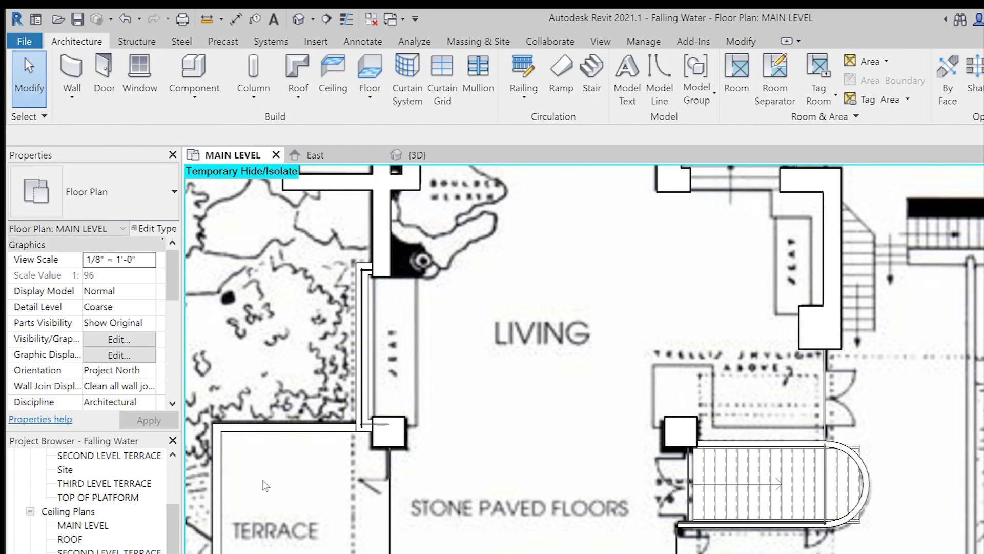
Step: Select the terrace's top and left walls to check their properties
left_click(427, 512)
scroll(428, 508, "up", 3)
left_click(438, 410, "ctrl")
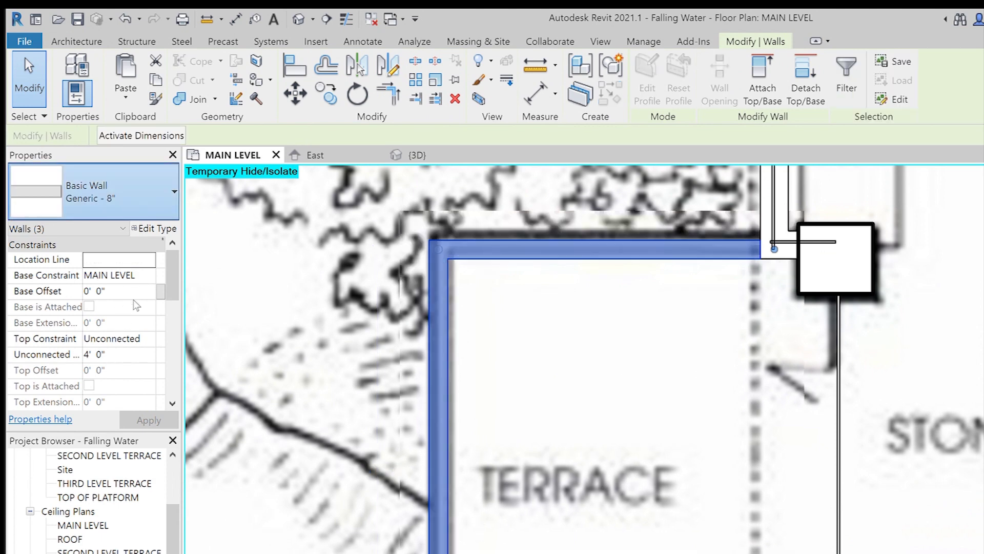
key("Escape")
scroll(769, 507, "up", 3)
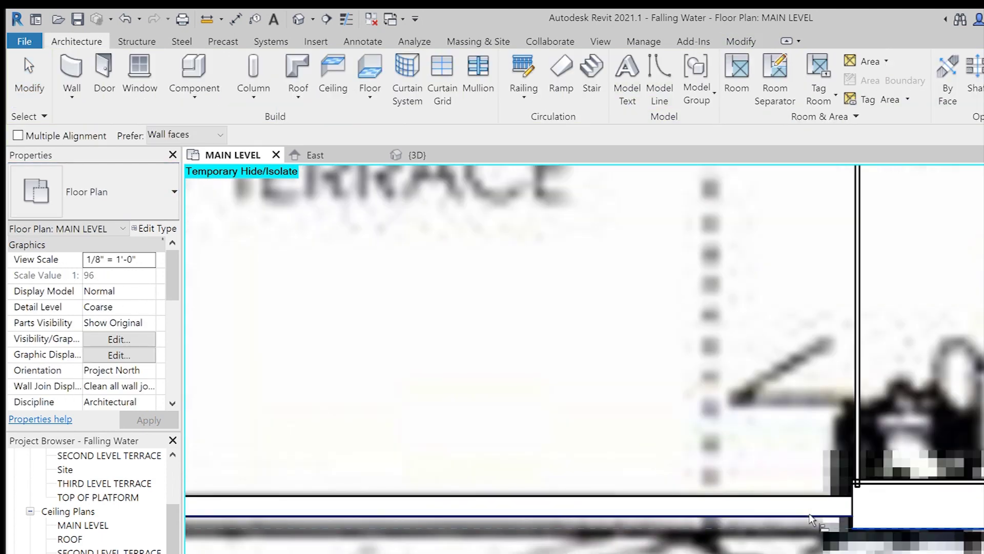
scroll(810, 519, "down", 3)
scroll(895, 285, "up", 5)
Step: Inspect a horizontal terrace wall and the vertical corner wall
left_click(791, 276)
scroll(786, 375, "down", 2)
key("Escape")
scroll(453, 469, "up", 3)
left_click(400, 476)
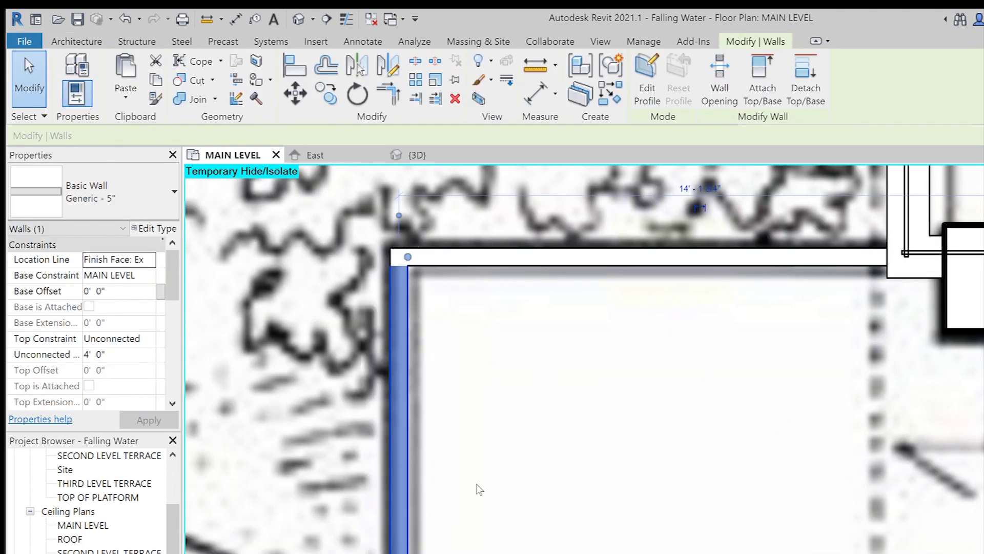
key("Escape")
scroll(479, 490, "down", 3)
scroll(835, 544, "up", 4)
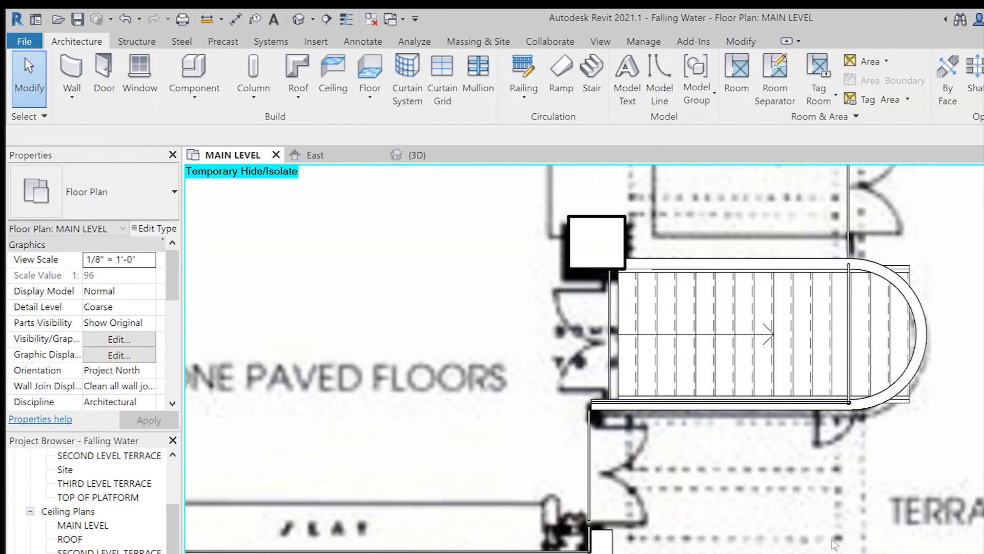
Step: Draw more low walls with WA and check the thin wall near the plunge
key("w")
key("a")
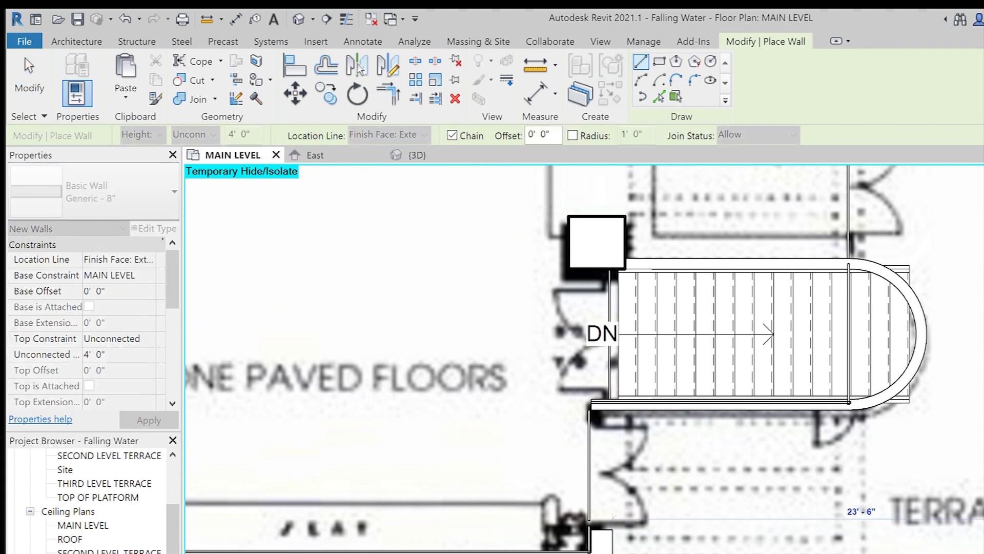
scroll(584, 359, "down", 3)
scroll(584, 359, "up", 2)
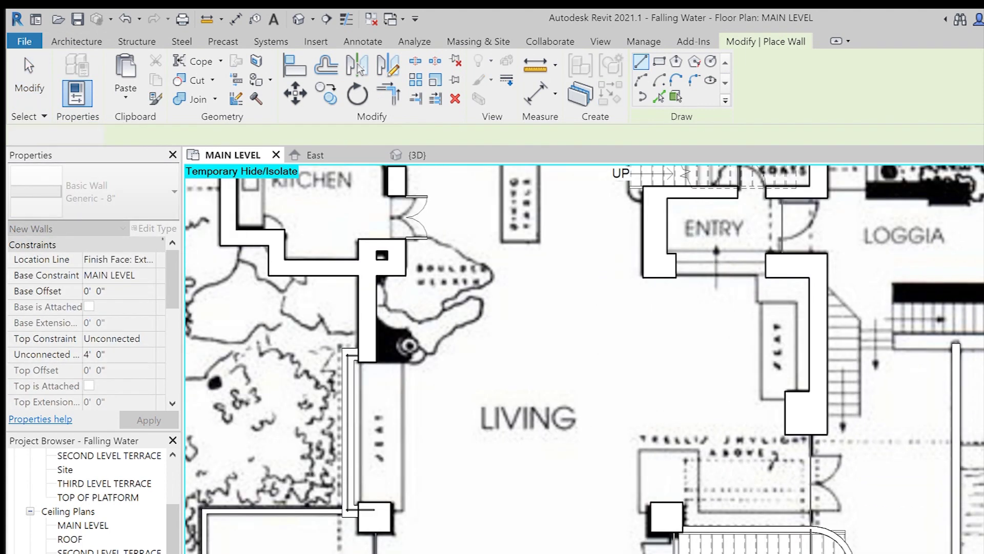
key("Escape")
key("Escape")
left_click(702, 426)
left_click(672, 426)
middle_click_drag(671, 425, 720, 484)
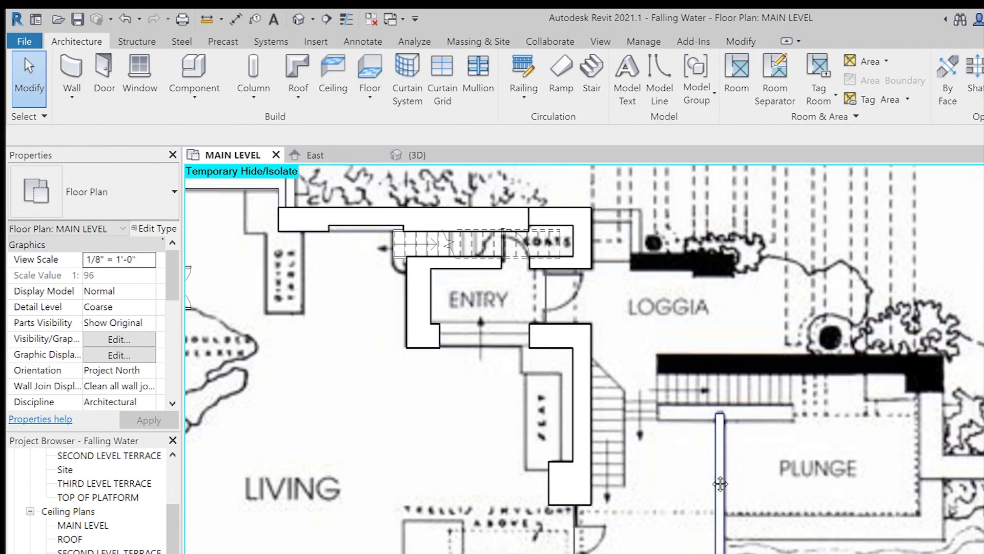
Step: Draw a 16-riser straight stair run beside the ENTRY seat and nudge it right
left_click(592, 77)
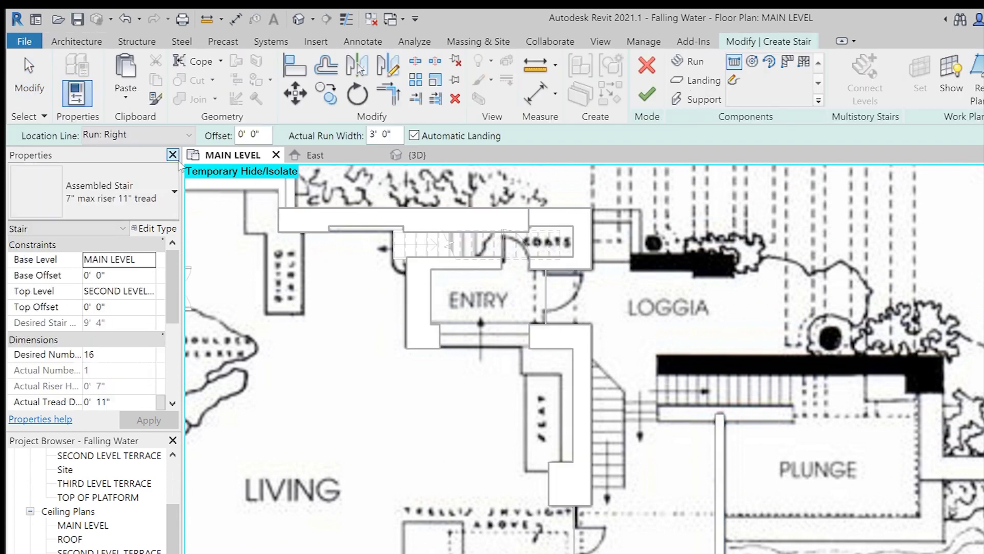
scroll(602, 443, "up", 3)
left_click(594, 495)
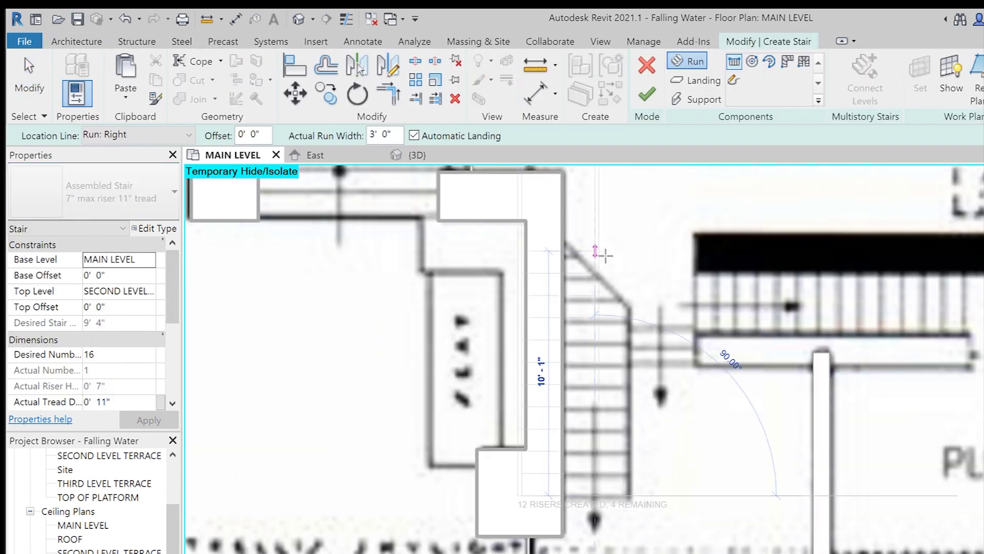
scroll(605, 254, "up", 2)
left_click(629, 287)
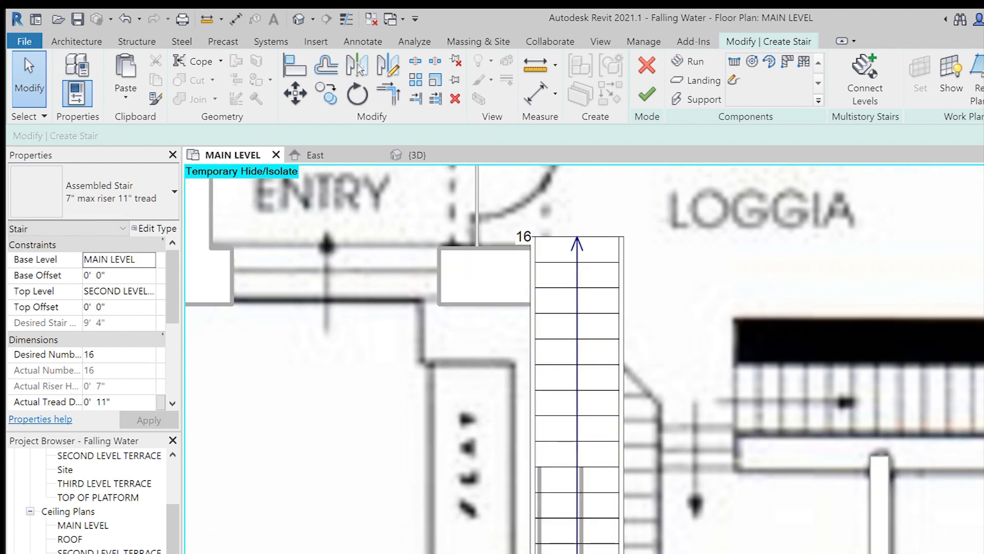
left_click(618, 527)
left_click_drag(630, 527, 678, 527)
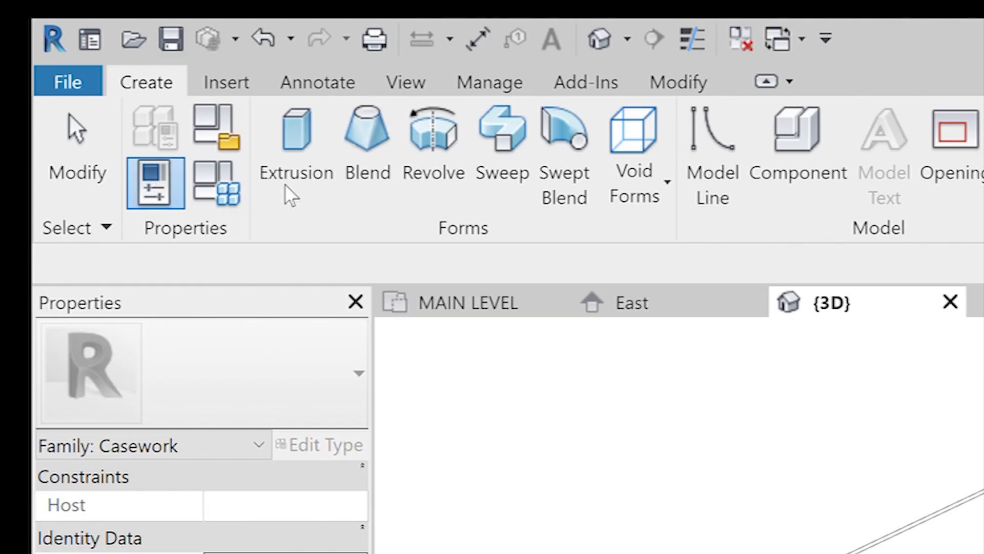
Step: Create the bench extrusion with a 3' 0" end and view it in 3D
left_click(329, 181)
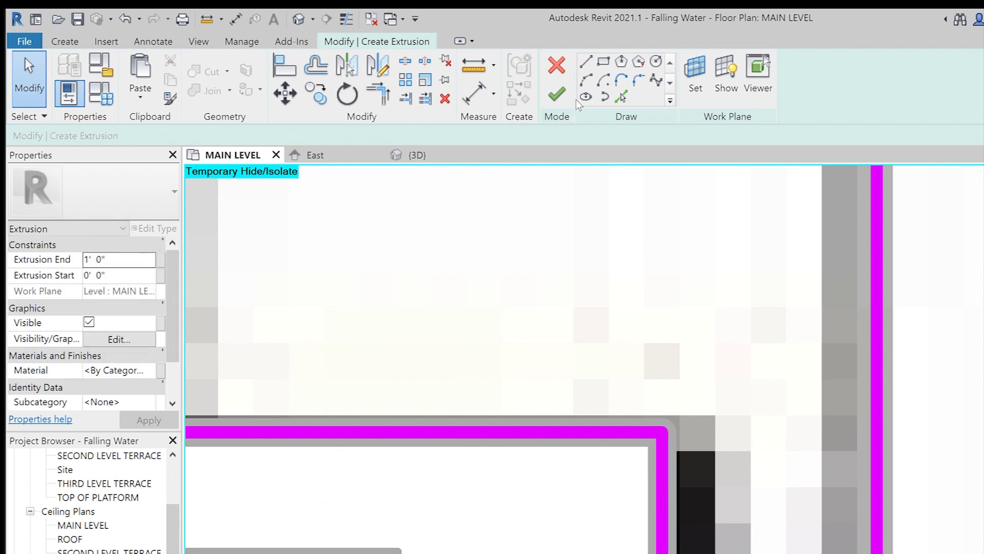
left_click(557, 94)
left_click(445, 156)
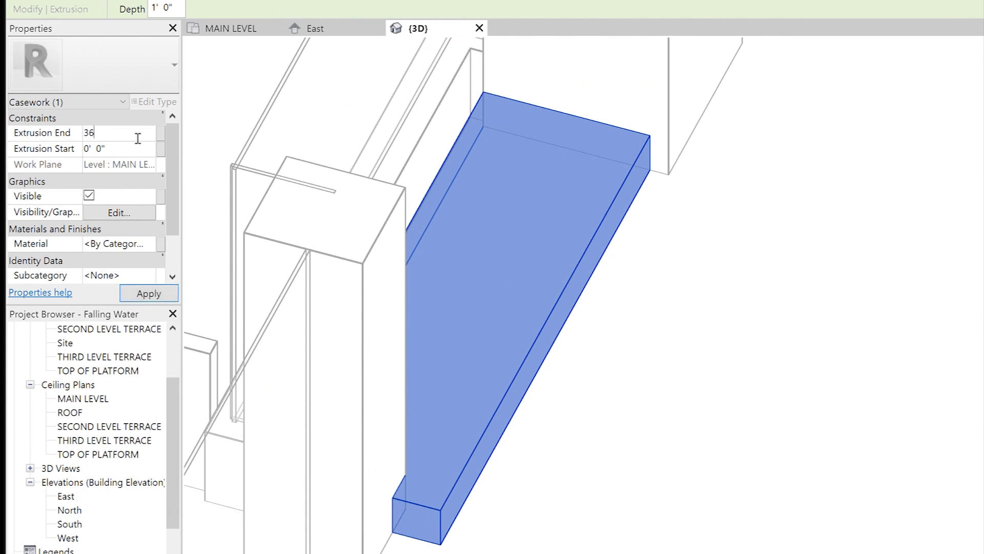
key("Return")
left_click(706, 317)
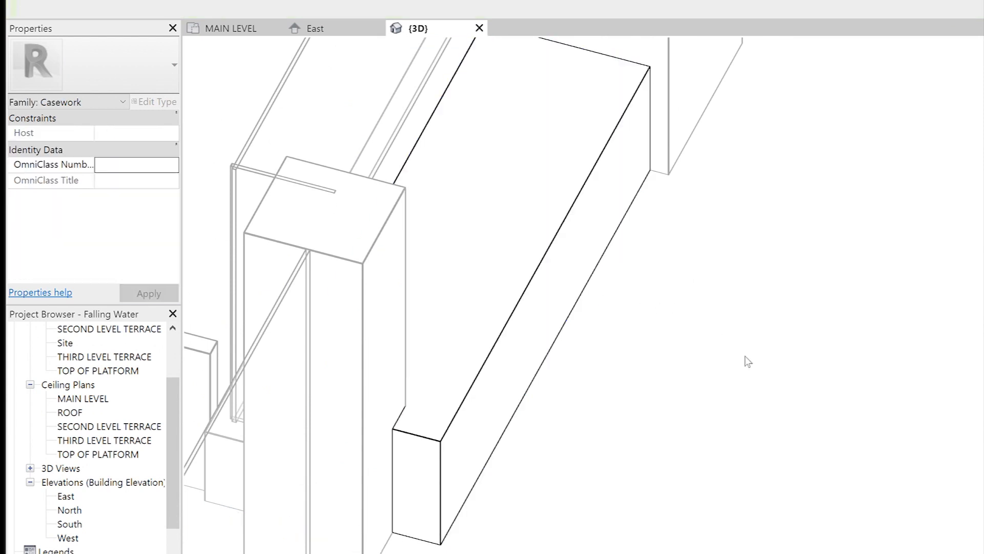
middle_click_drag(745, 358, 658, 323, "shift")
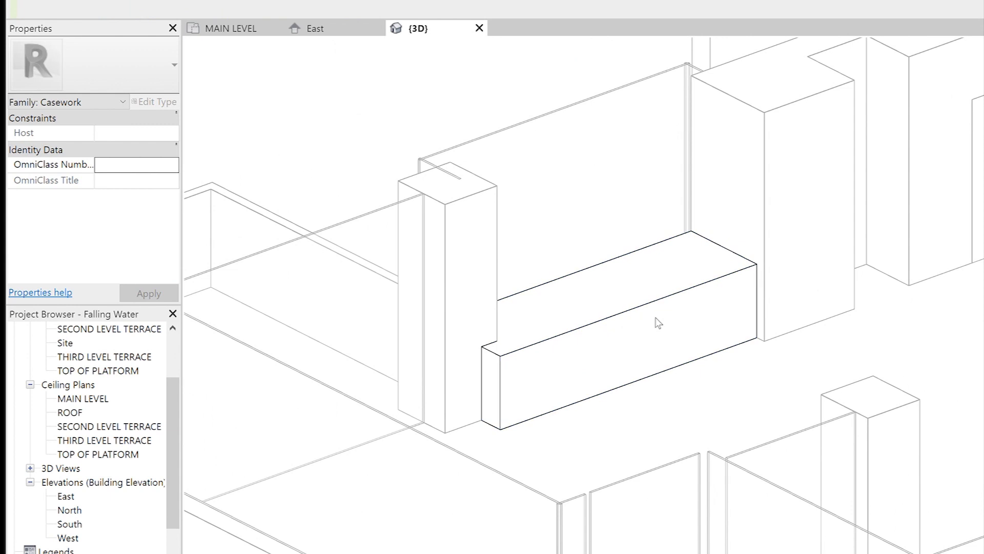
Step: Lower the bench extrusion to 2' 0" and finish the in-place model
left_click(631, 310)
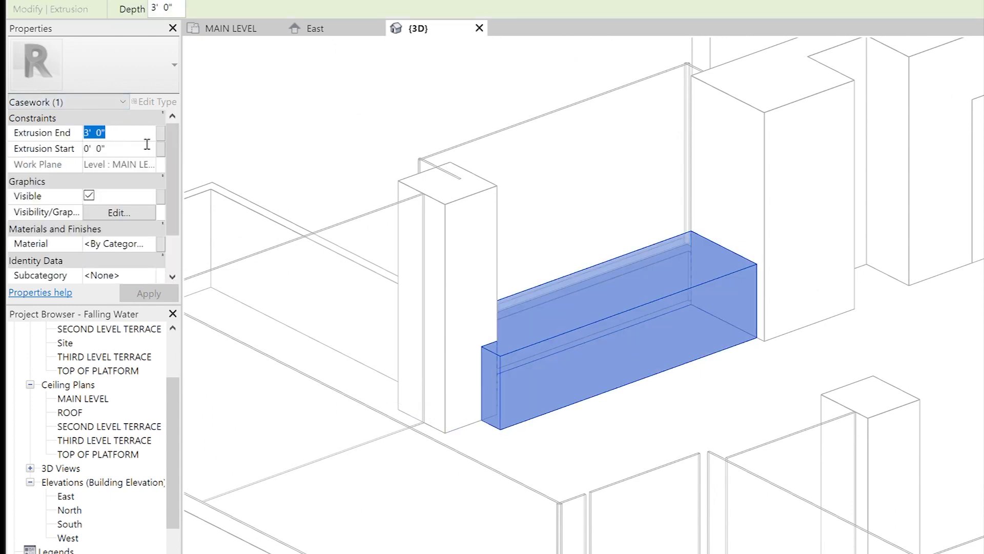
key("Return")
left_click(740, 373)
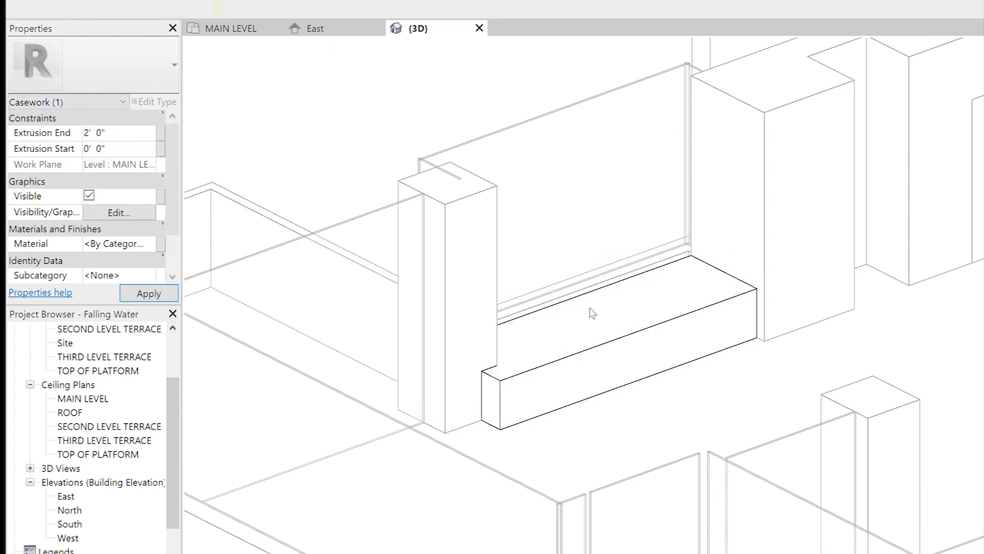
middle_click_drag(684, 345, 816, 320, "shift")
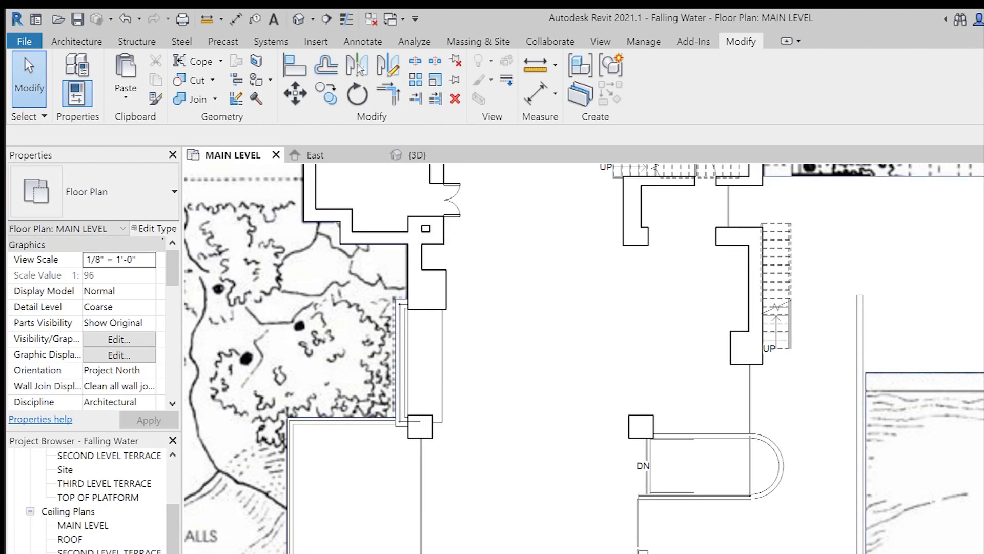
left_click(862, 435)
Step: Edit the main-level floor boundary sketch at the DN stair and orbit it in 3D
left_click(663, 64)
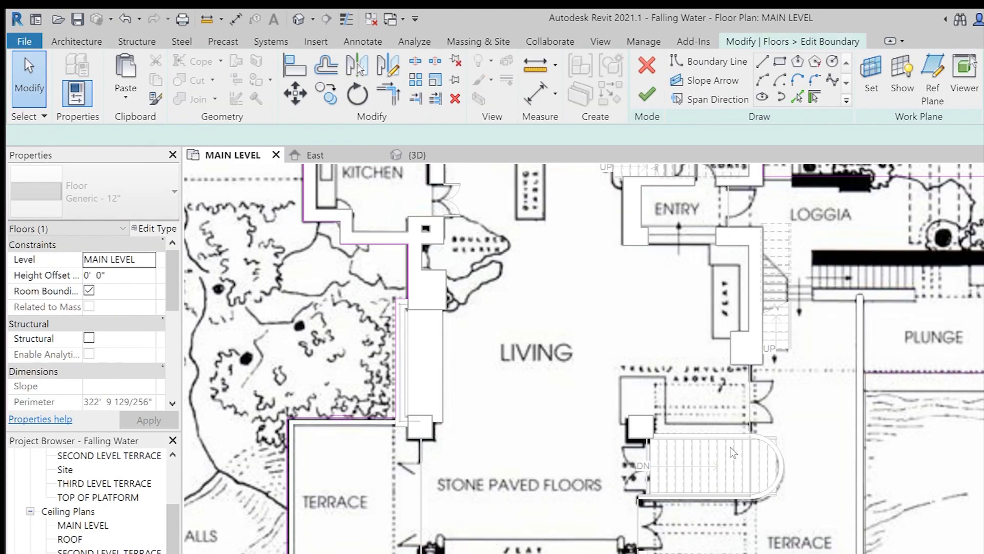
scroll(725, 444, "up", 3)
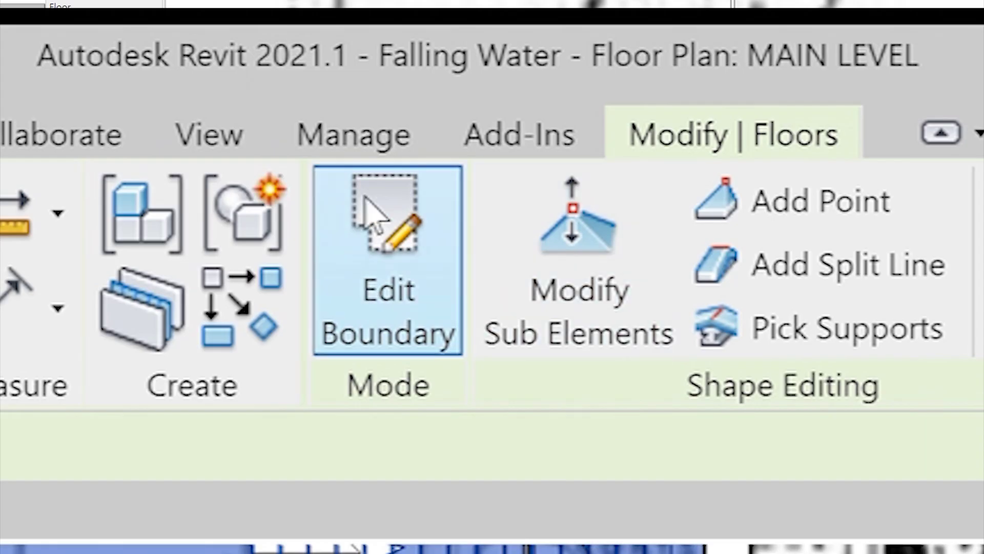
left_click(374, 213)
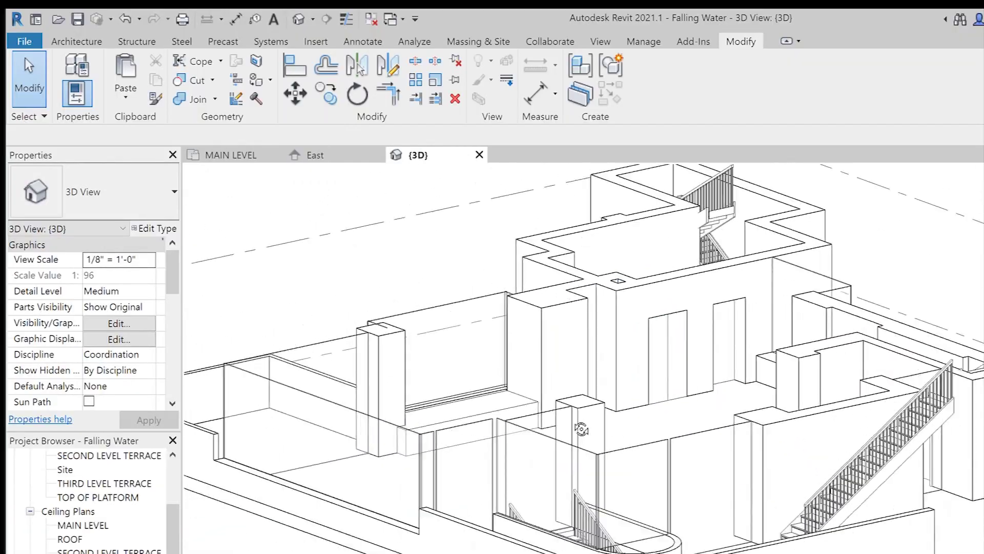
middle_click_drag(615, 359, 787, 478, "shift")
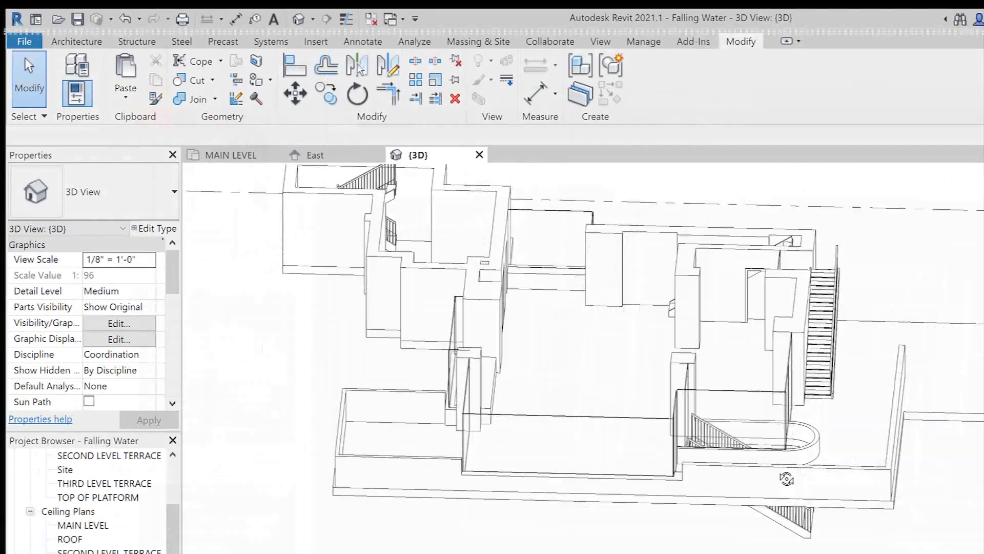